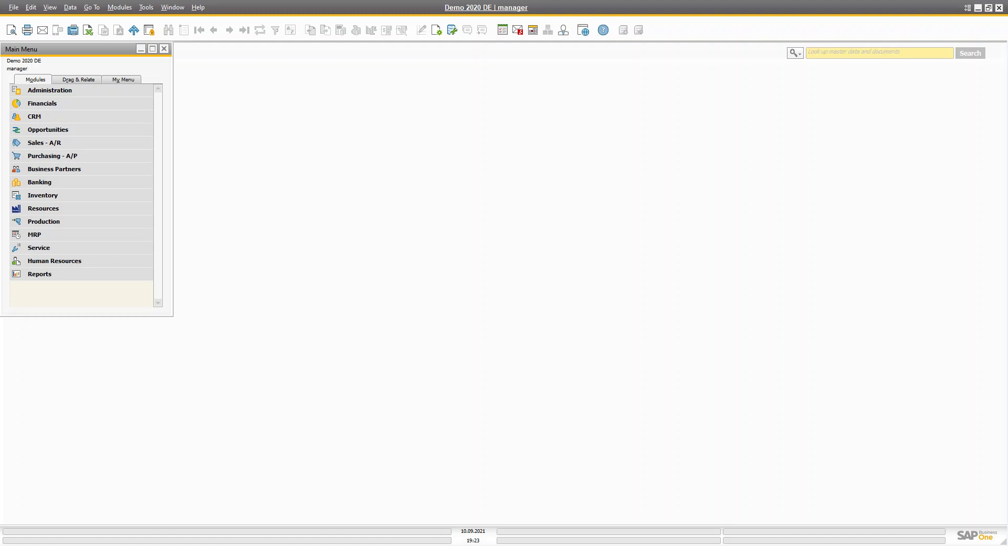
{"action": "left_click", "coordinate": [67, 142]}
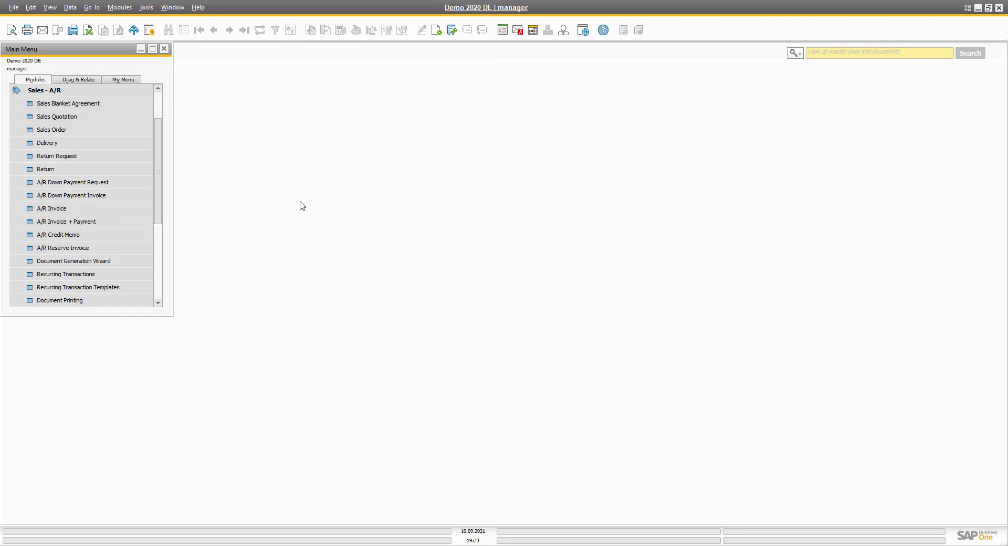
{"action": "left_click", "coordinate": [65, 91]}
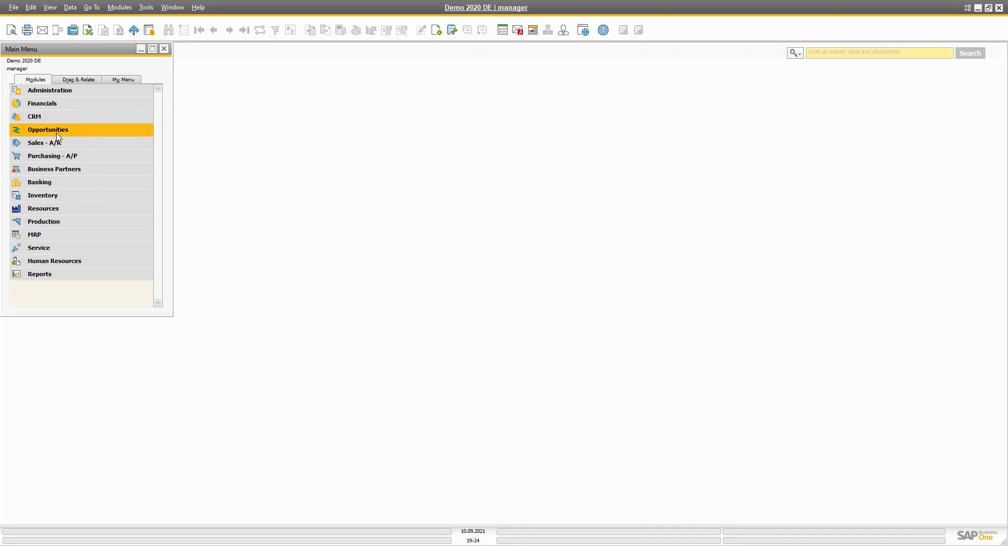
- Open Business Partner Master Data and display the first business partner record
{"action": "left_click", "coordinate": [57, 170]}
{"action": "left_click", "coordinate": [67, 186]}
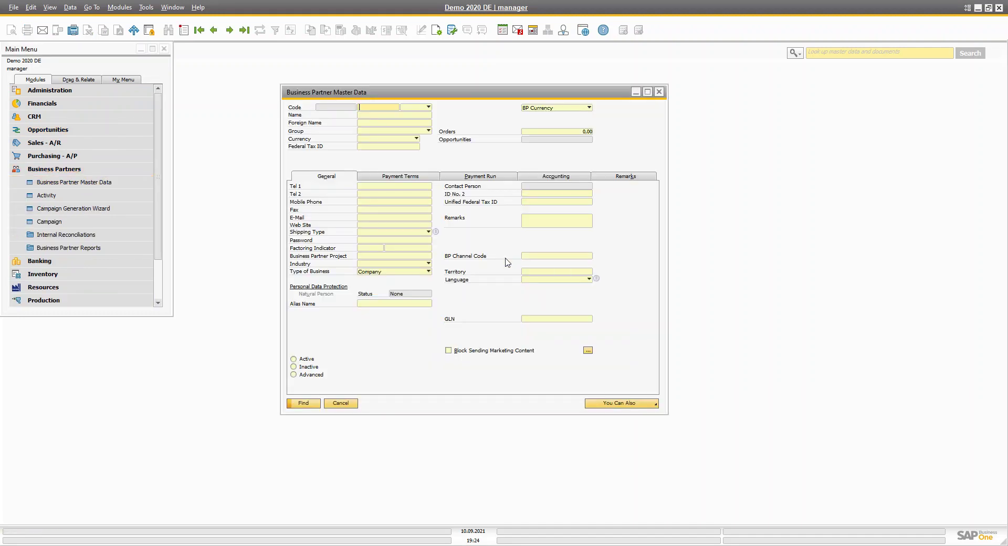
{"action": "left_click", "coordinate": [229, 31]}
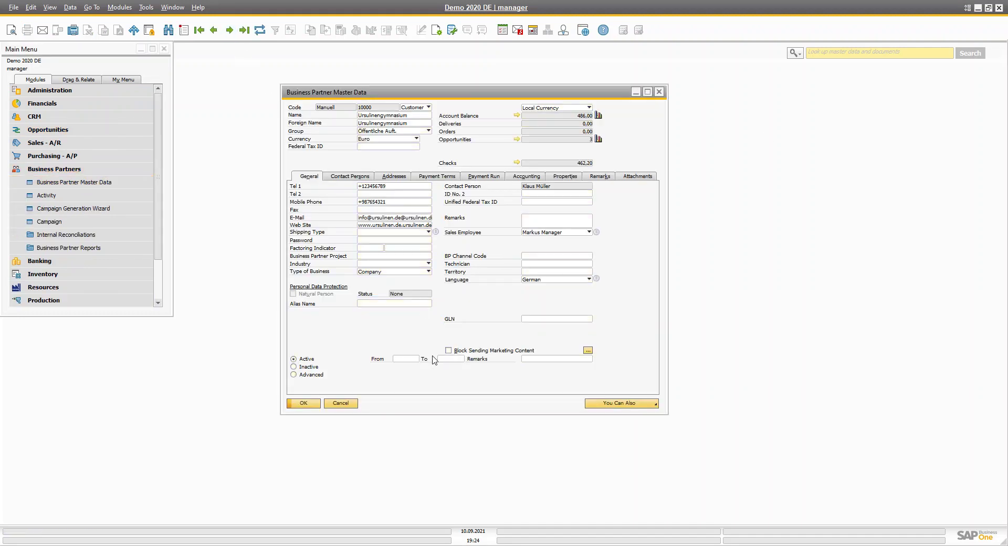
- Check which business partner types can be assigned to the Ursulinengymnasium record, and collapse the Business Partners module
{"action": "left_click", "coordinate": [423, 108]}
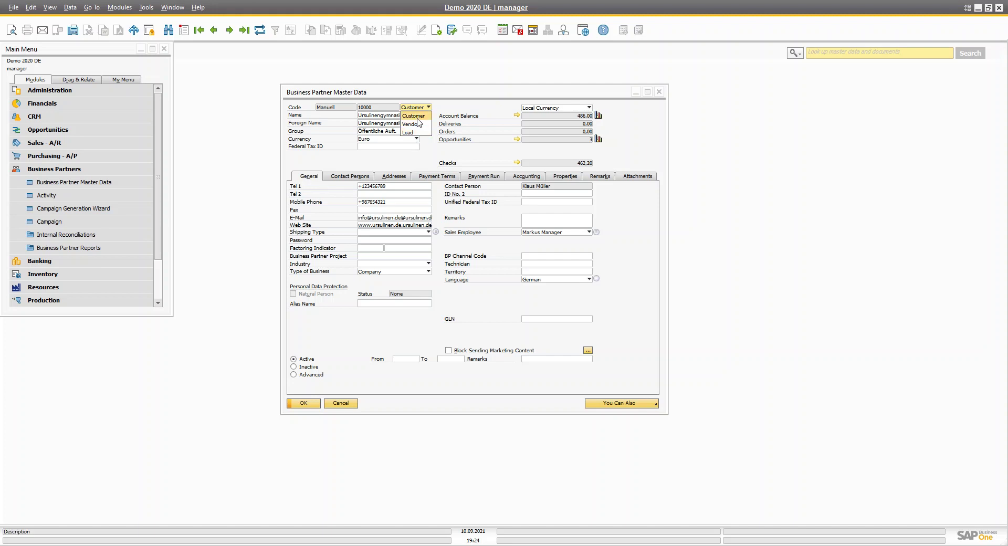
{"action": "left_click", "coordinate": [624, 289]}
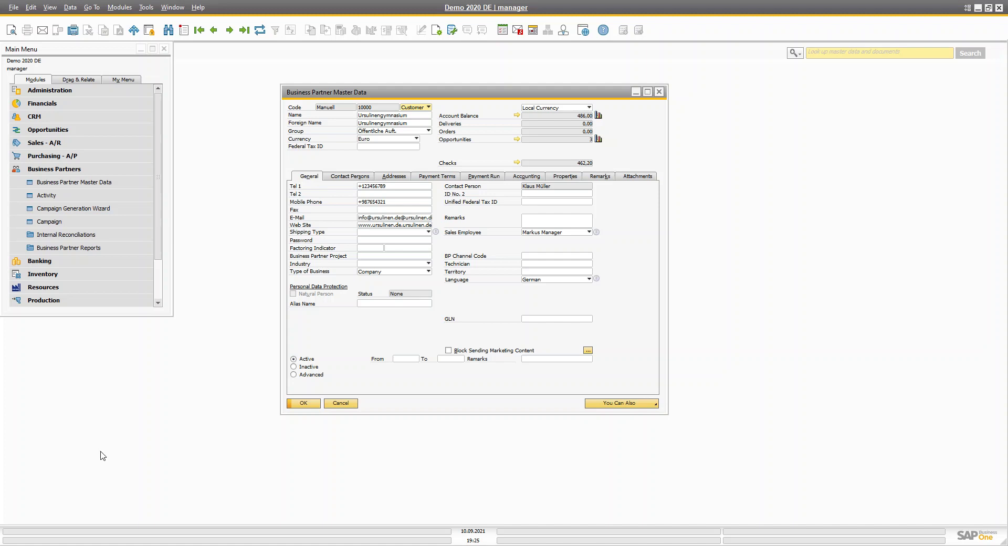
{"action": "left_click", "coordinate": [82, 171]}
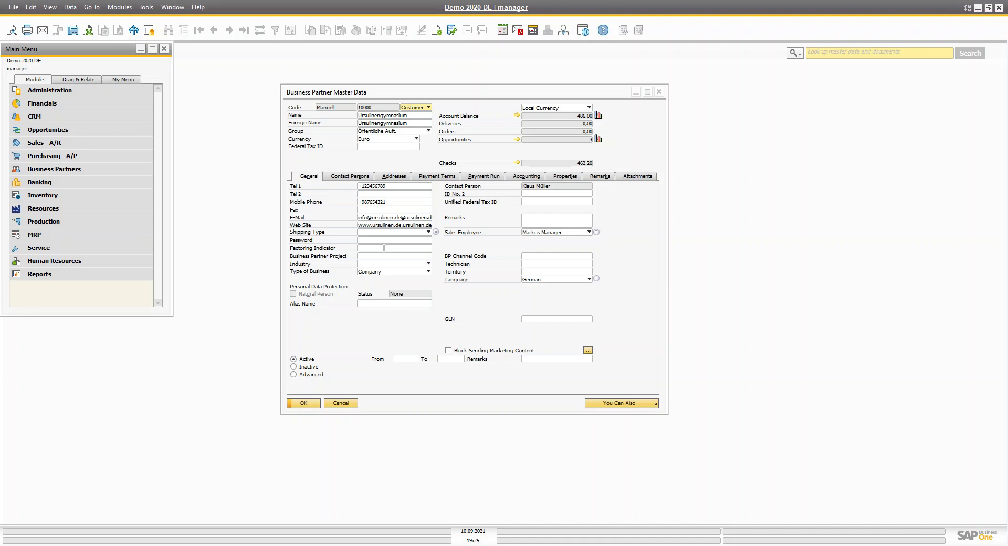
{"action": "left_click", "coordinate": [529, 308]}
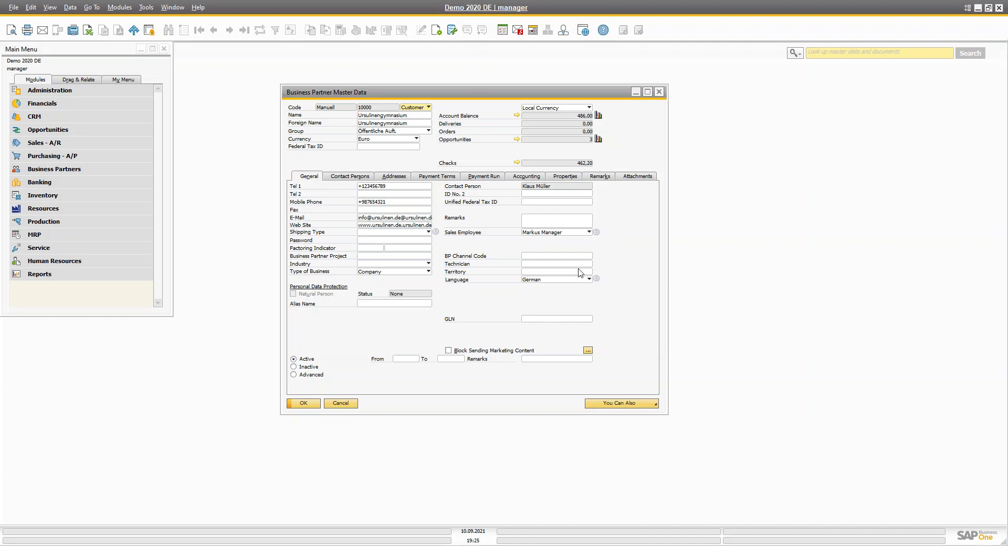
- Open the customer's account balance details and examine the A/R invoice behind the listed transaction
{"action": "left_click", "coordinate": [517, 115]}
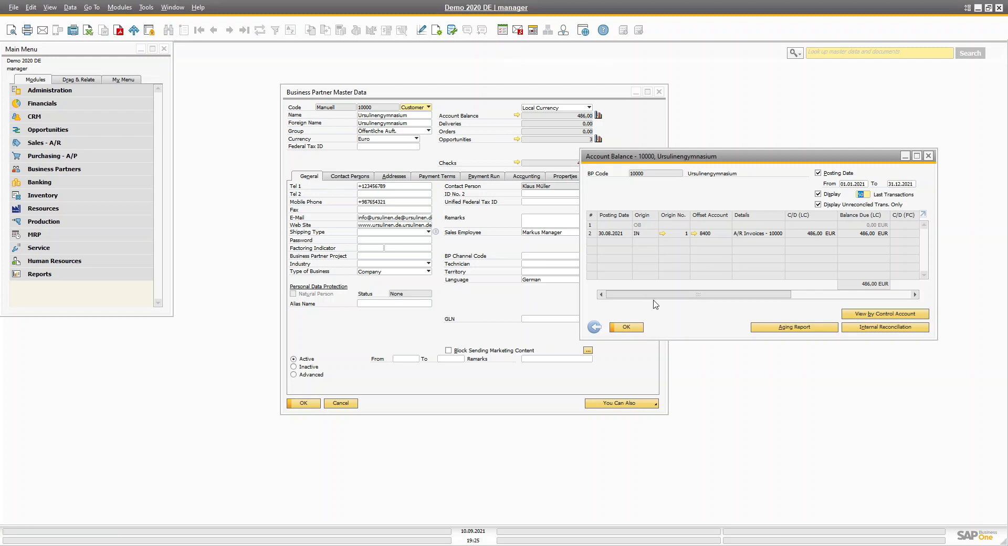
{"action": "left_click", "coordinate": [590, 236]}
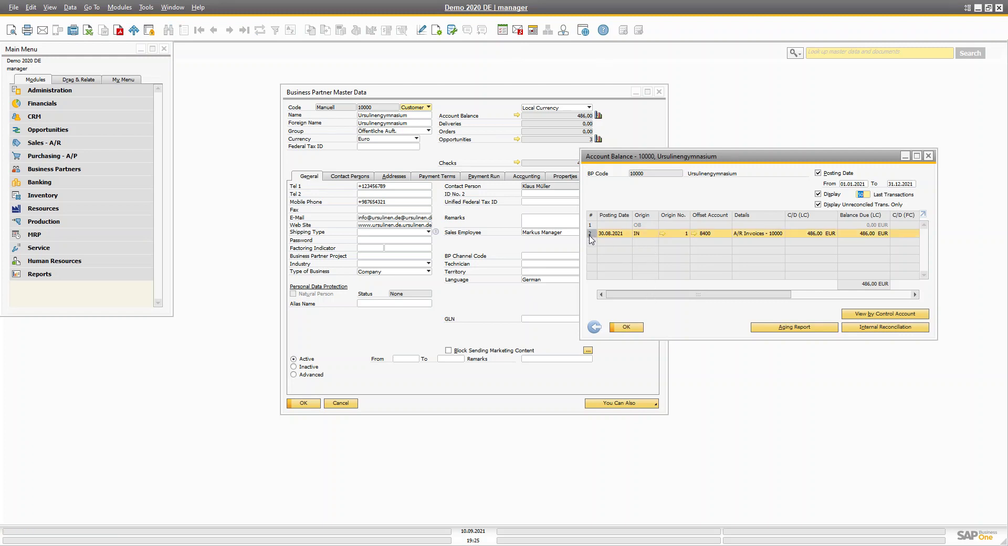
{"action": "left_click", "coordinate": [663, 234]}
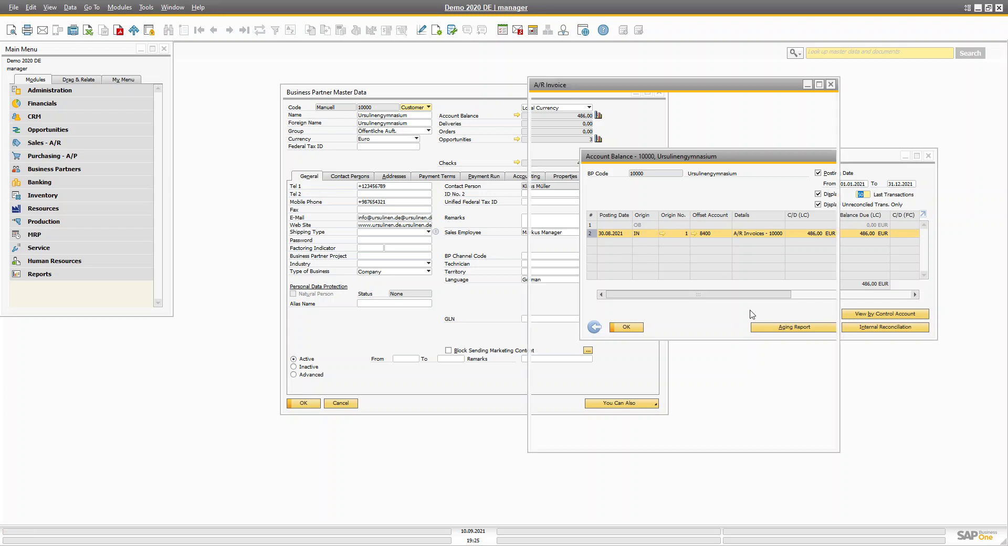
{"action": "left_click_drag", "start_coordinate": [678, 86], "coordinate": [376, 100]}
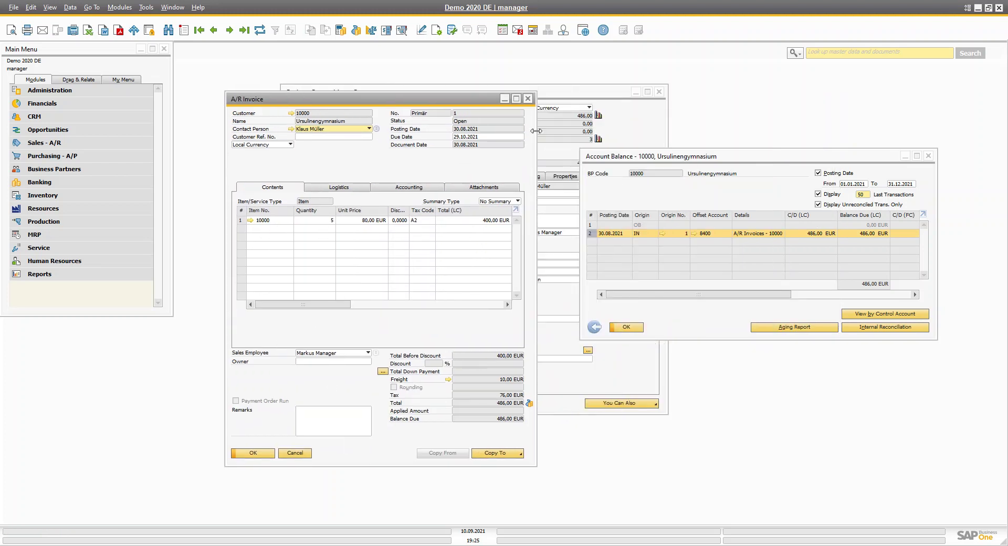
{"action": "left_click", "coordinate": [528, 99]}
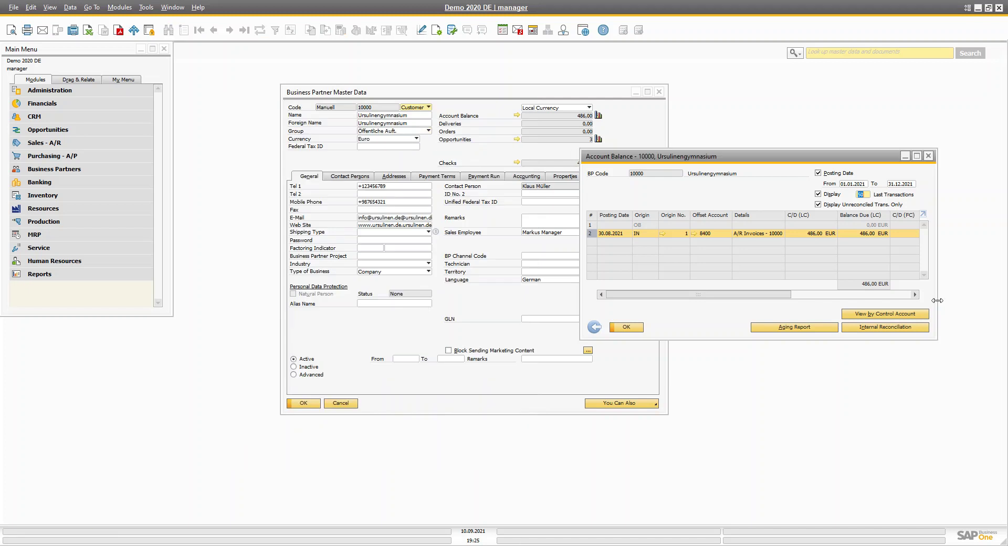
- Review the remaining account balance columns and run the customer's receivables aging report, closing both to return to the master data
{"action": "left_click", "coordinate": [808, 296]}
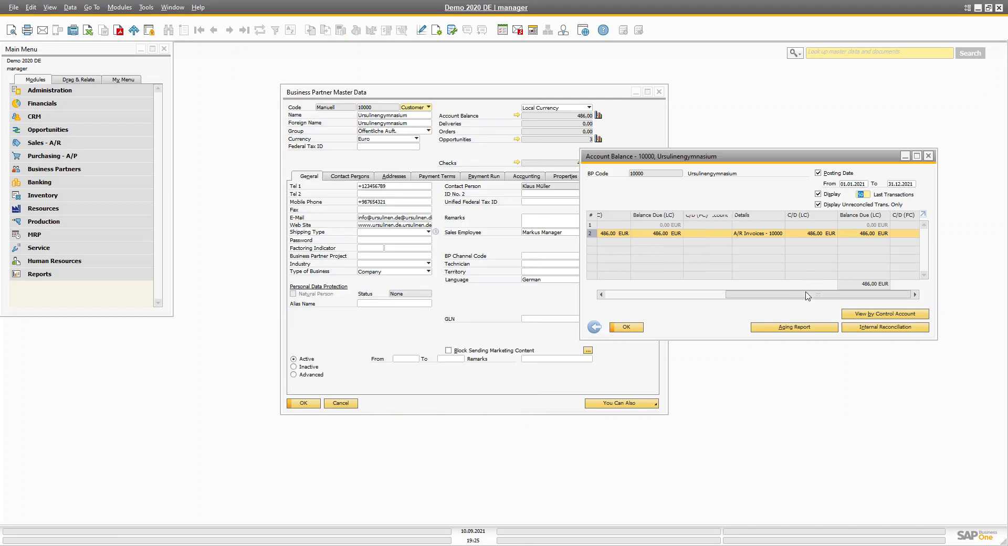
{"action": "left_click", "coordinate": [798, 327]}
{"action": "left_click", "coordinate": [442, 388]}
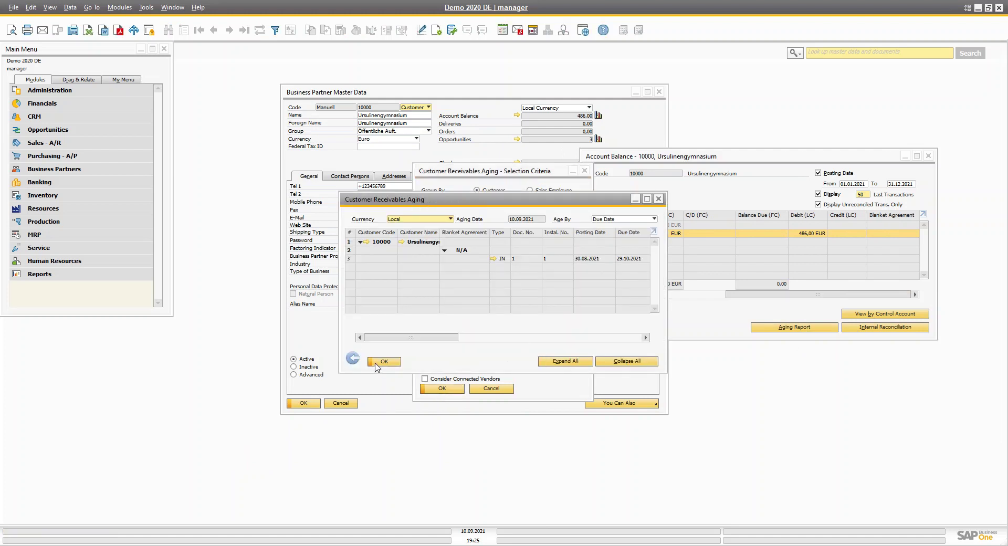
{"action": "left_click", "coordinate": [380, 362]}
{"action": "left_click", "coordinate": [624, 327]}
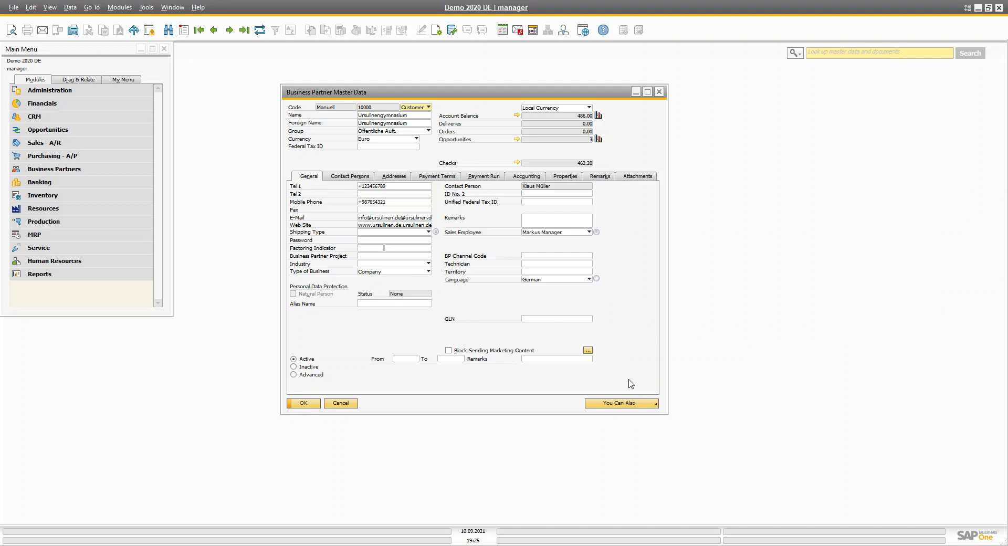
- Examine the customer's check balance details across all columns and close them
{"action": "left_click", "coordinate": [517, 163]}
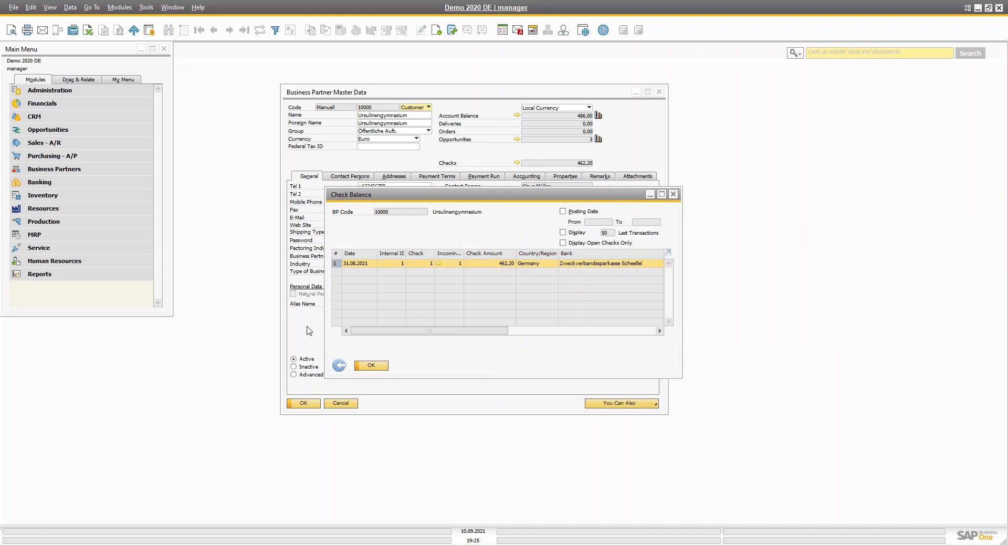
{"action": "left_click_drag", "start_coordinate": [414, 331], "coordinate": [560, 345]}
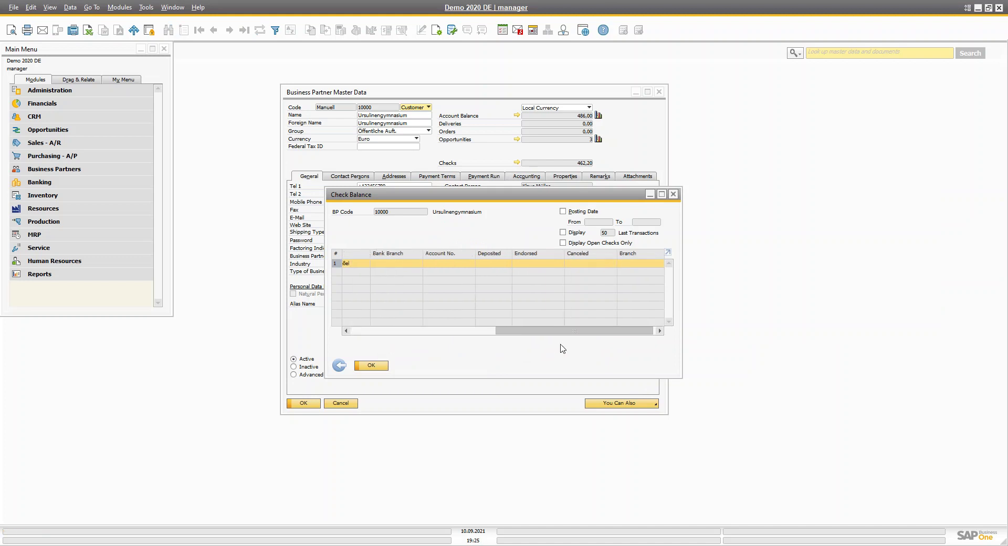
{"action": "left_click", "coordinate": [371, 365]}
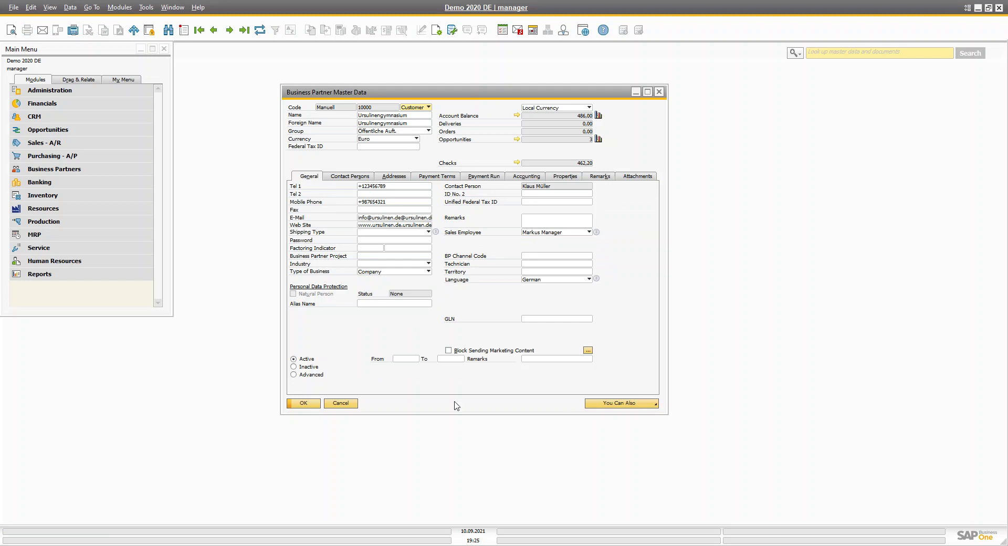
- Look over the customer's contact persons and addresses, and recheck the available business partner types in the general data
{"action": "left_click", "coordinate": [350, 177]}
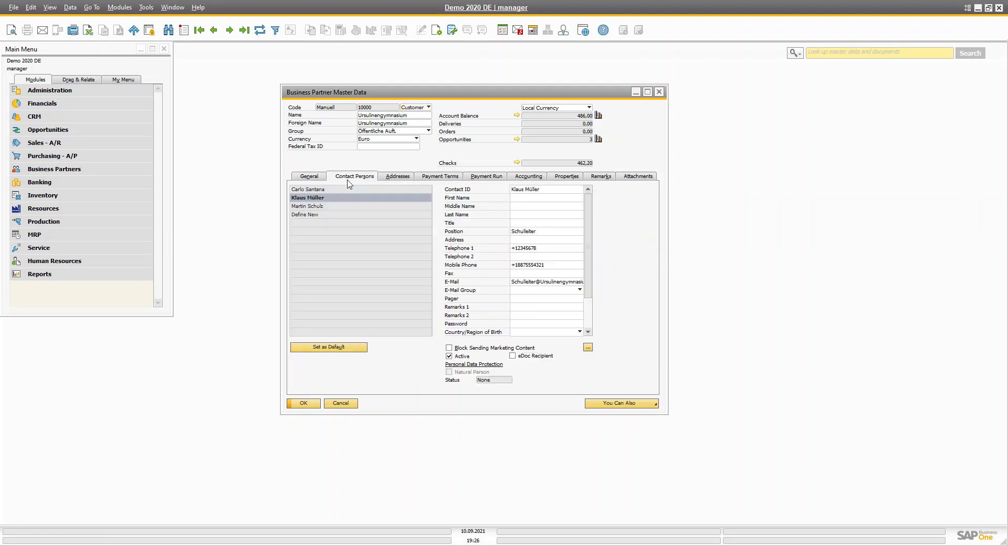
{"action": "left_click", "coordinate": [399, 178]}
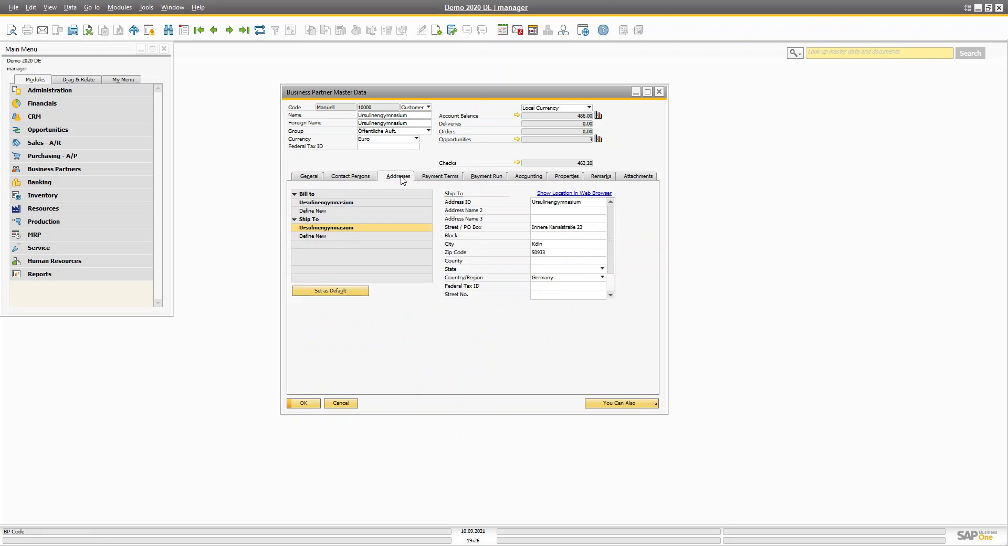
{"action": "left_click", "coordinate": [302, 178]}
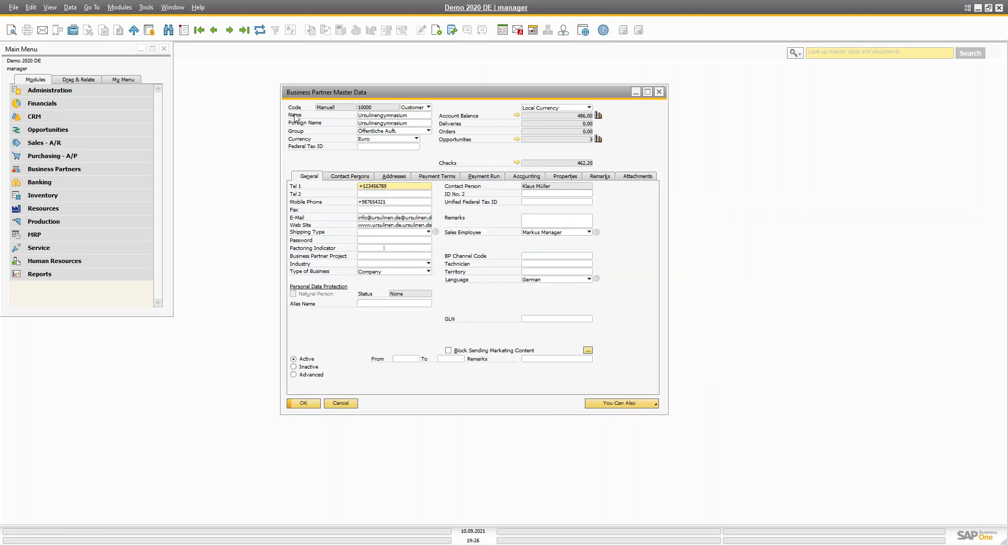
{"action": "left_click", "coordinate": [426, 109]}
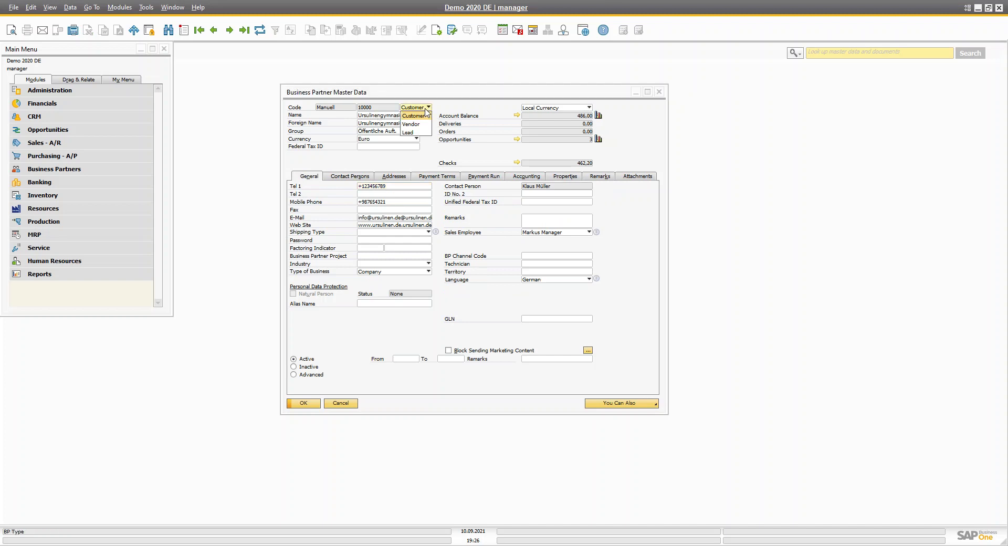
{"action": "left_click", "coordinate": [427, 159]}
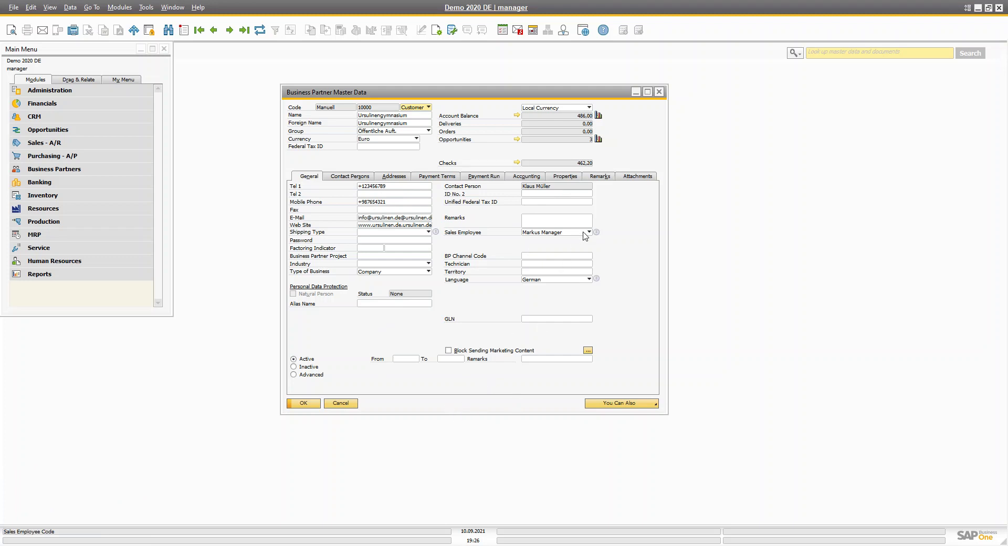
- Compare the details of the customer's contact persons, viewing the third contact and the default one
{"action": "left_click", "coordinate": [343, 177]}
{"action": "left_click", "coordinate": [328, 208]}
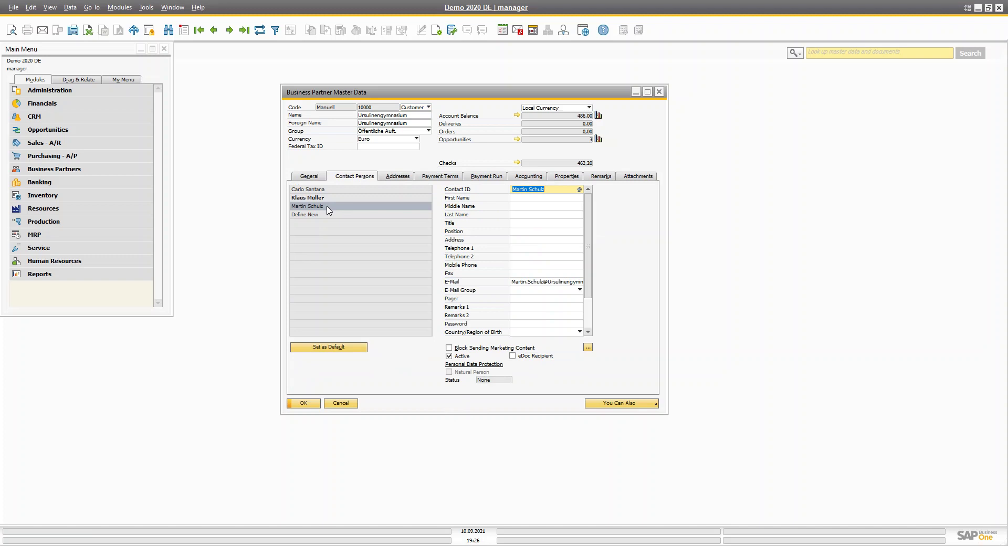
{"action": "left_click", "coordinate": [324, 198]}
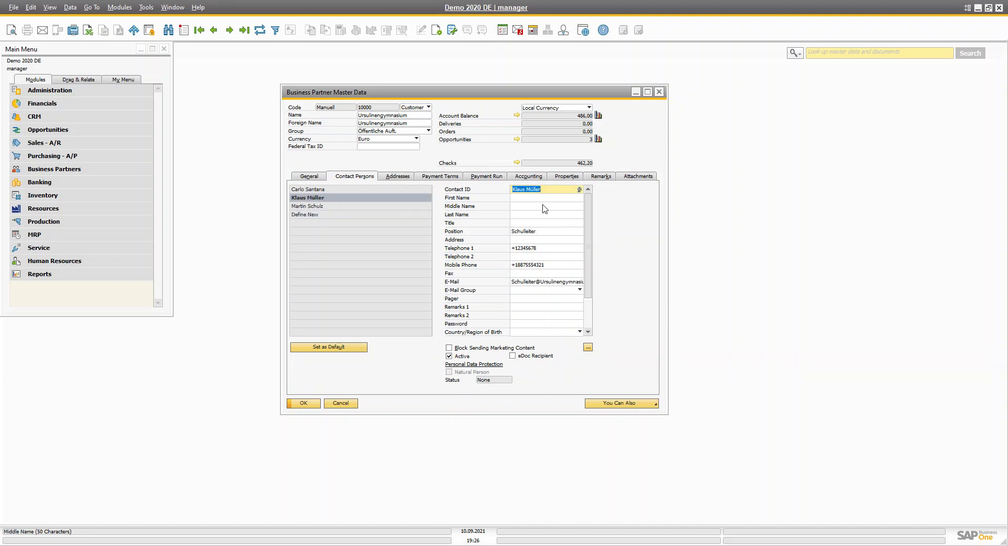
- Review the customer's ship-to and bill-to addresses and the blank entries for defining new ones
{"action": "left_click", "coordinate": [397, 176]}
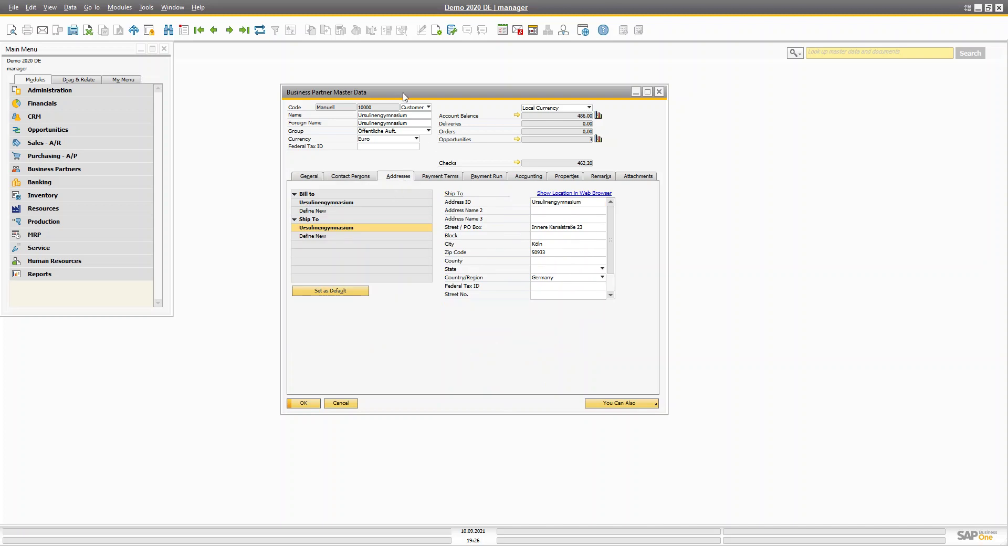
{"action": "left_click", "coordinate": [334, 236]}
{"action": "left_click", "coordinate": [320, 203]}
{"action": "left_click", "coordinate": [320, 210]}
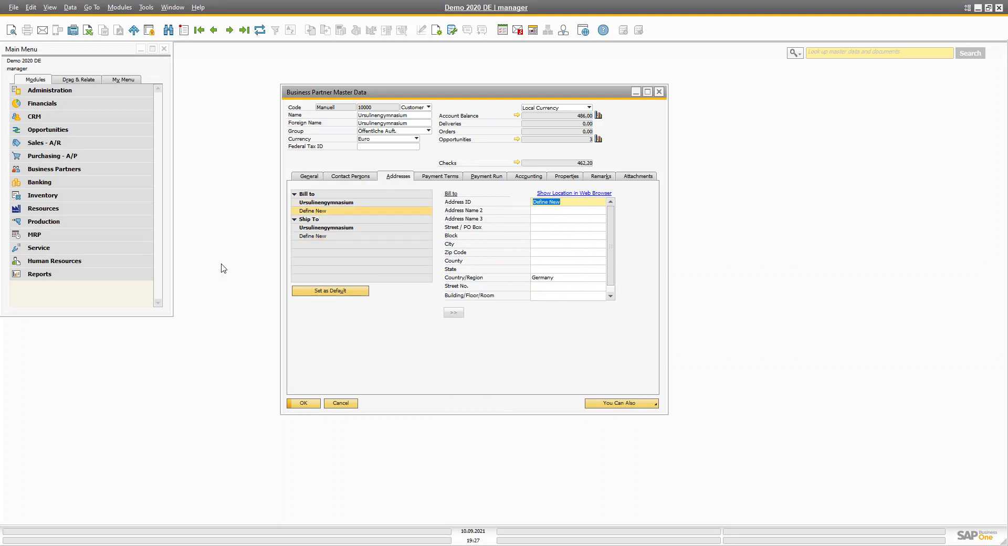
- Open Sales Order, display the first existing order and view its ship-to and bill-to addresses under Logistics
{"action": "left_click", "coordinate": [50, 143]}
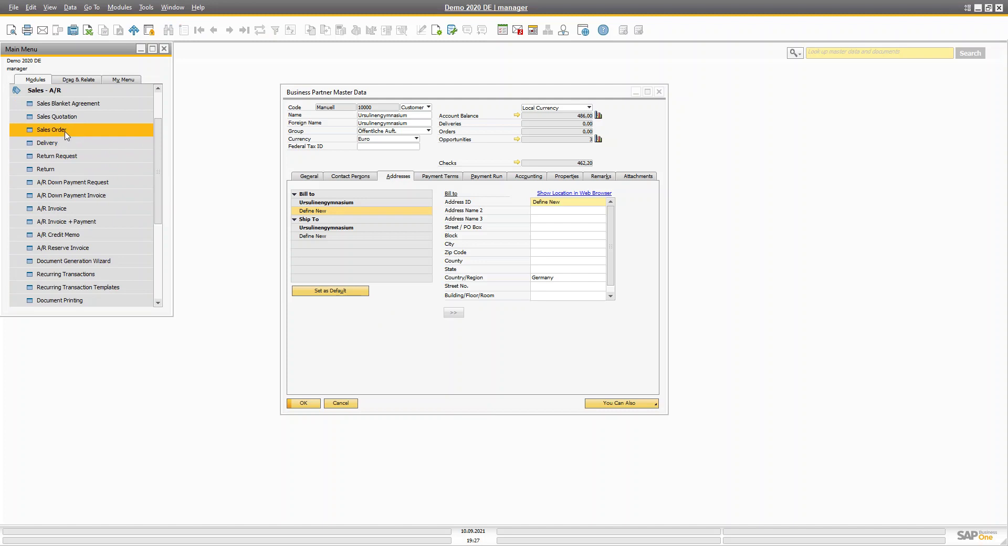
{"action": "left_click", "coordinate": [62, 130]}
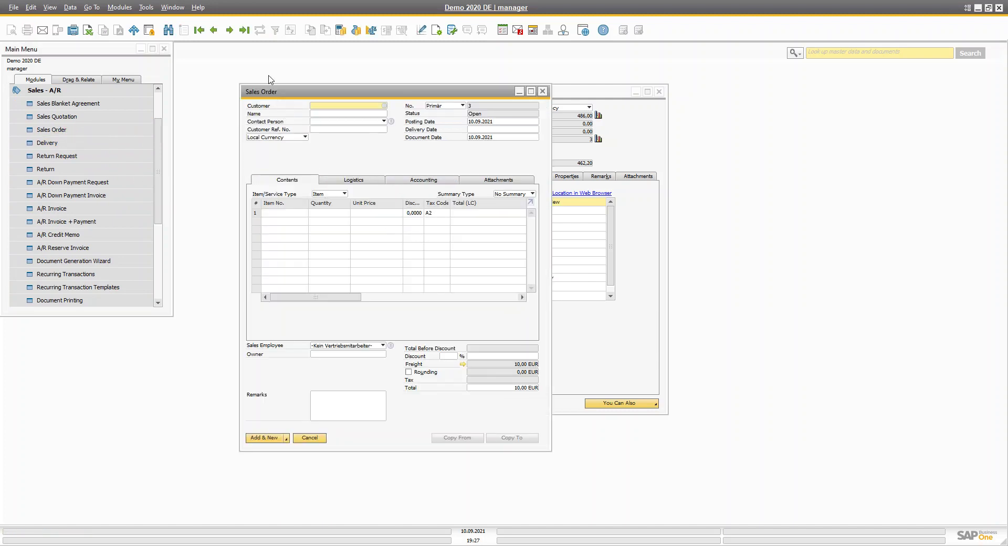
{"action": "left_click", "coordinate": [230, 30]}
{"action": "left_click", "coordinate": [347, 181]}
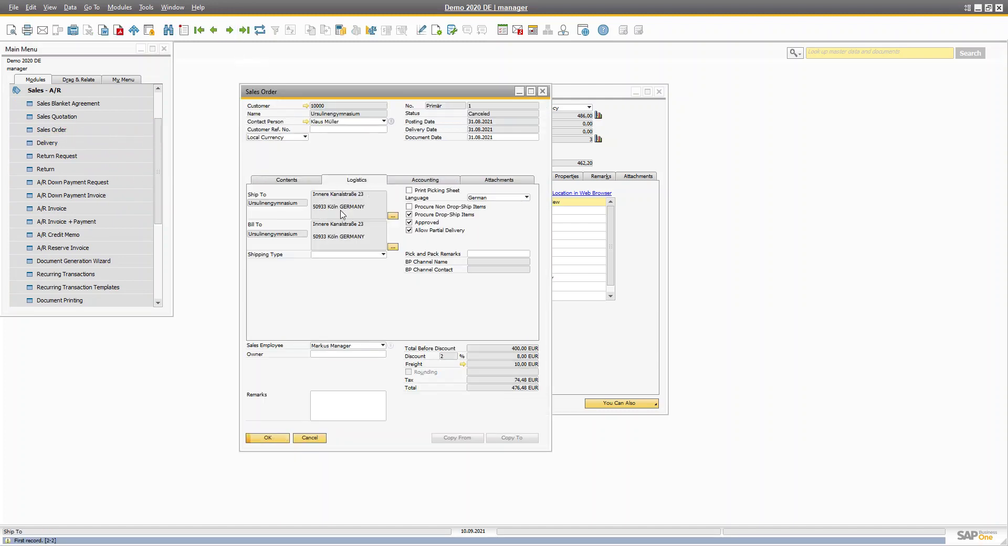
- Start a new sales order for Ursulinengymnasium, check the selectable ship-to addresses in its logistics data, and discard the order
{"action": "left_click", "coordinate": [184, 28]}
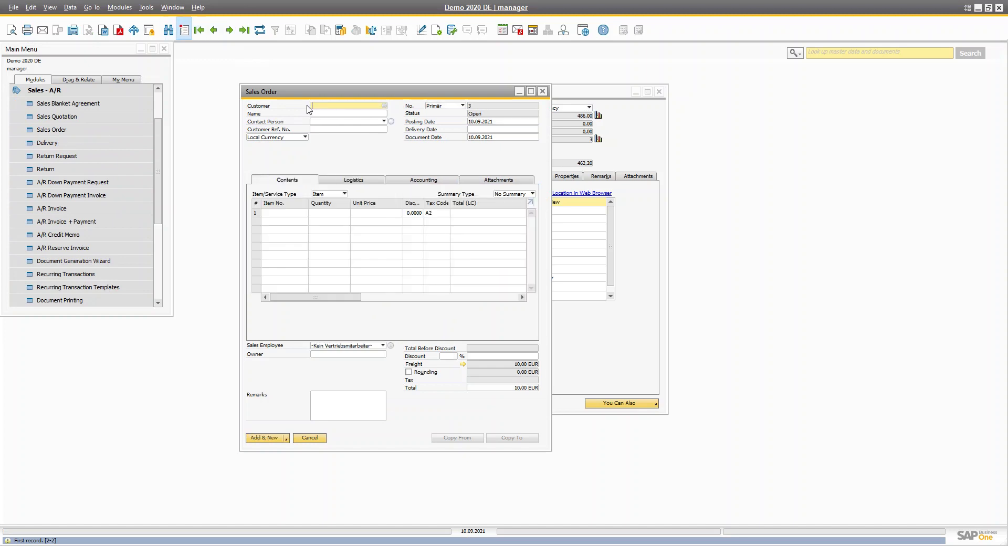
{"action": "key", "text": "Tab"}
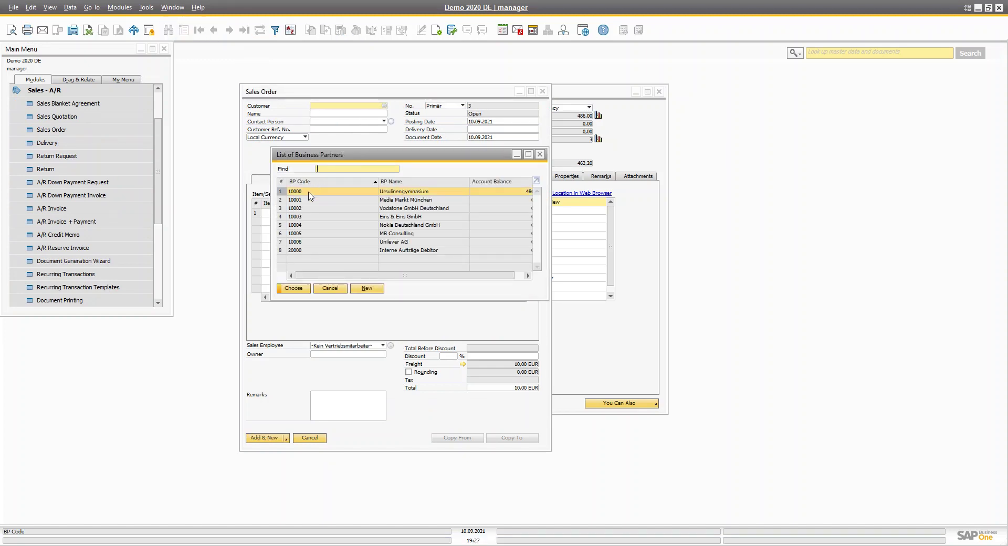
{"action": "double_click", "coordinate": [311, 193]}
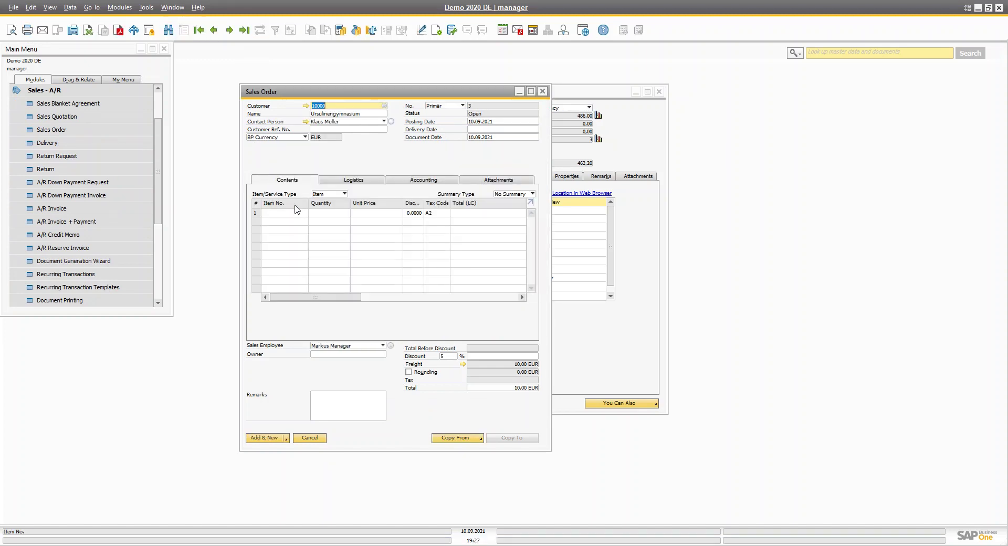
{"action": "left_click", "coordinate": [341, 184]}
{"action": "left_click", "coordinate": [278, 203]}
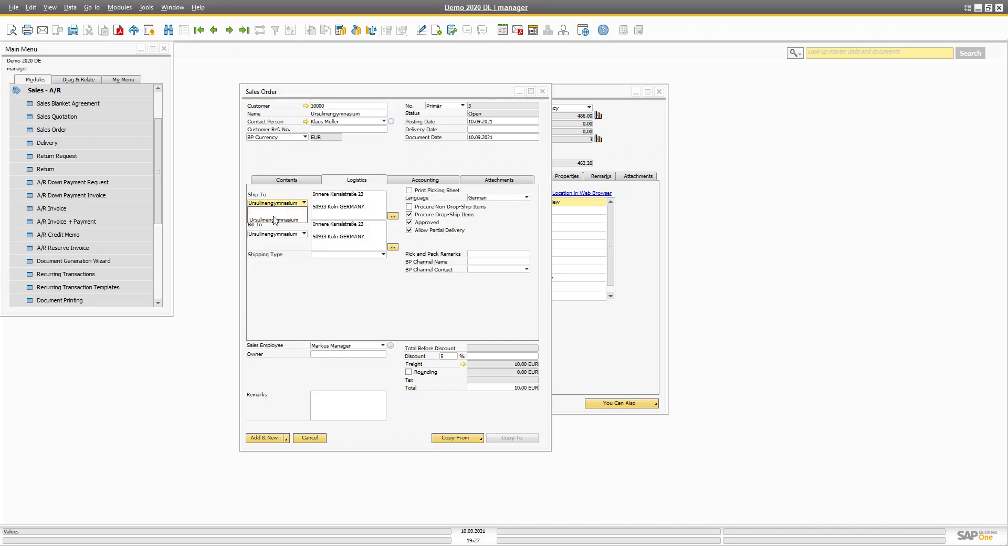
{"action": "left_click", "coordinate": [275, 211]}
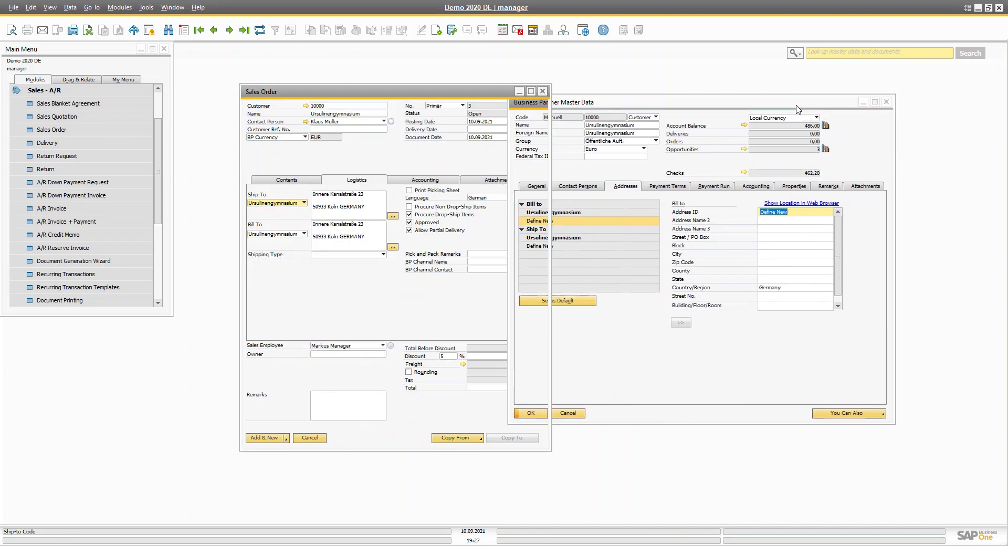
{"action": "left_click", "coordinate": [286, 203]}
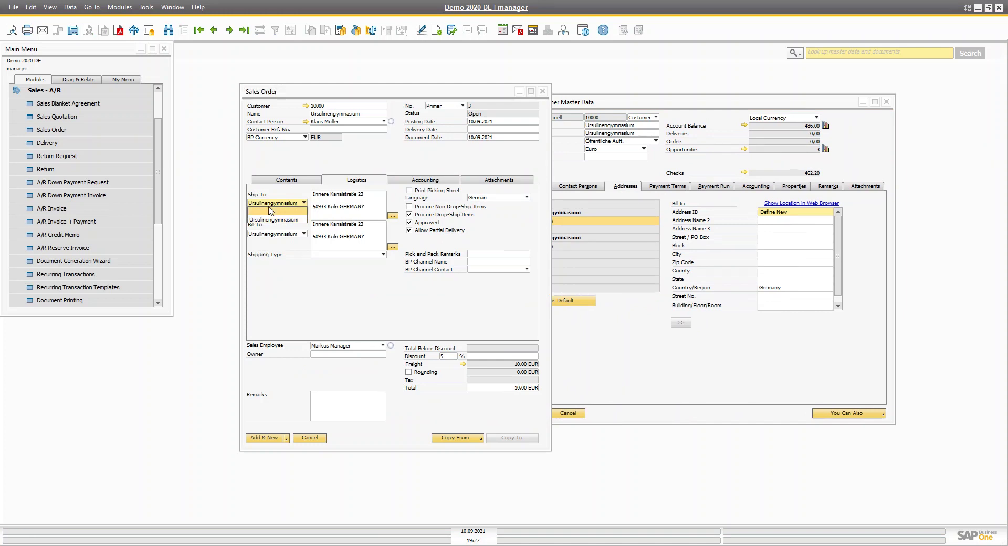
{"action": "left_click", "coordinate": [277, 219]}
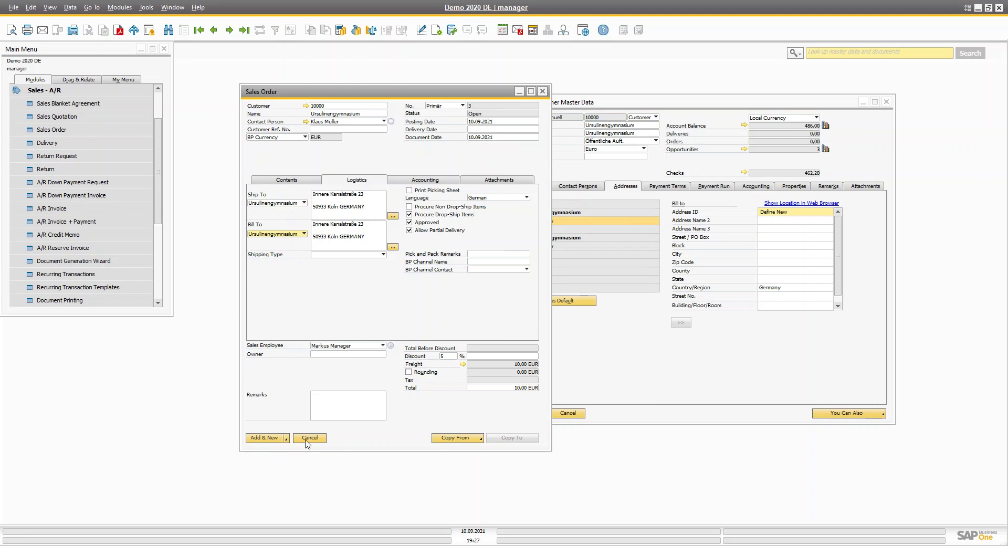
- Review the payment terms, payment run and accounting data in the customer's business partner master record
{"action": "left_click", "coordinate": [665, 187]}
{"action": "left_click_drag", "start_coordinate": [640, 102], "coordinate": [348, 120]}
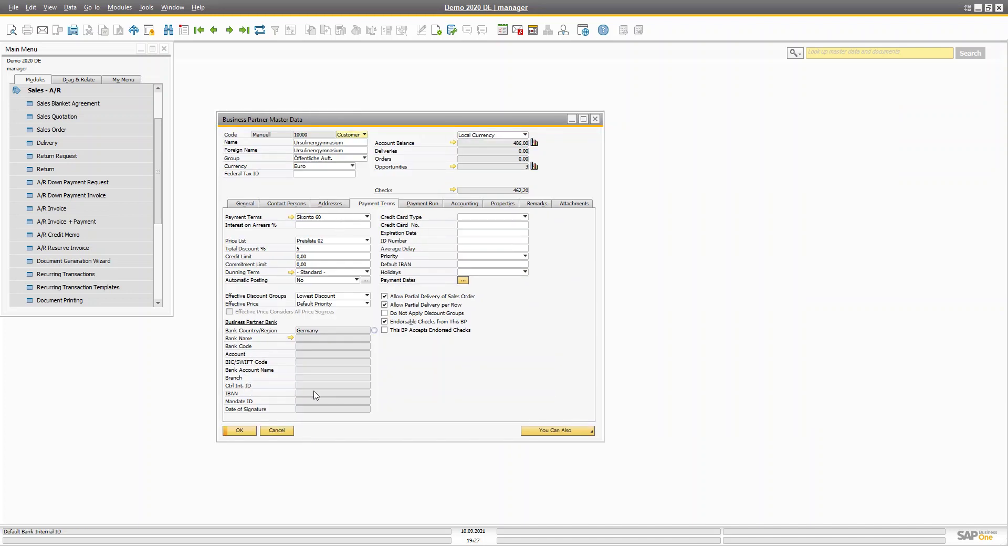
{"action": "left_click", "coordinate": [420, 205]}
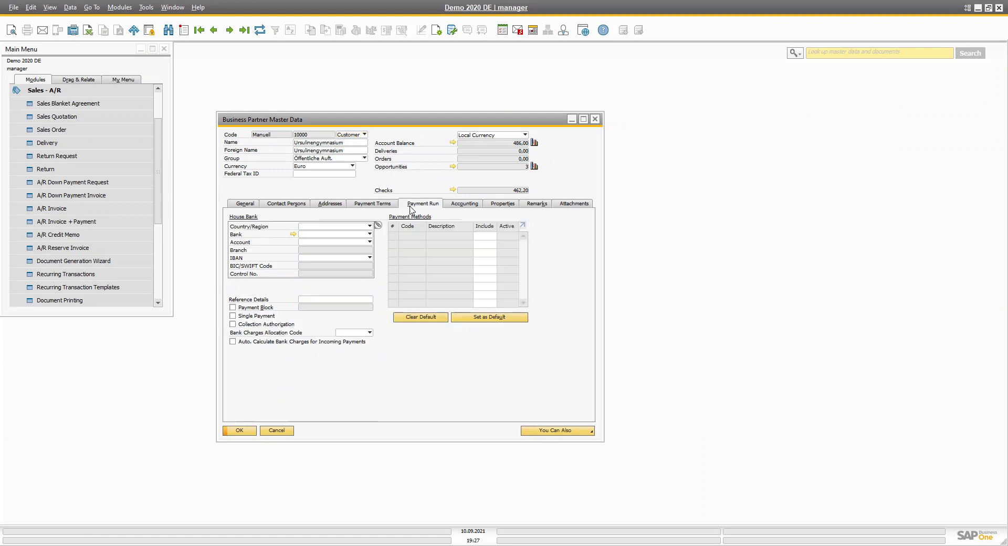
{"action": "left_click", "coordinate": [459, 204]}
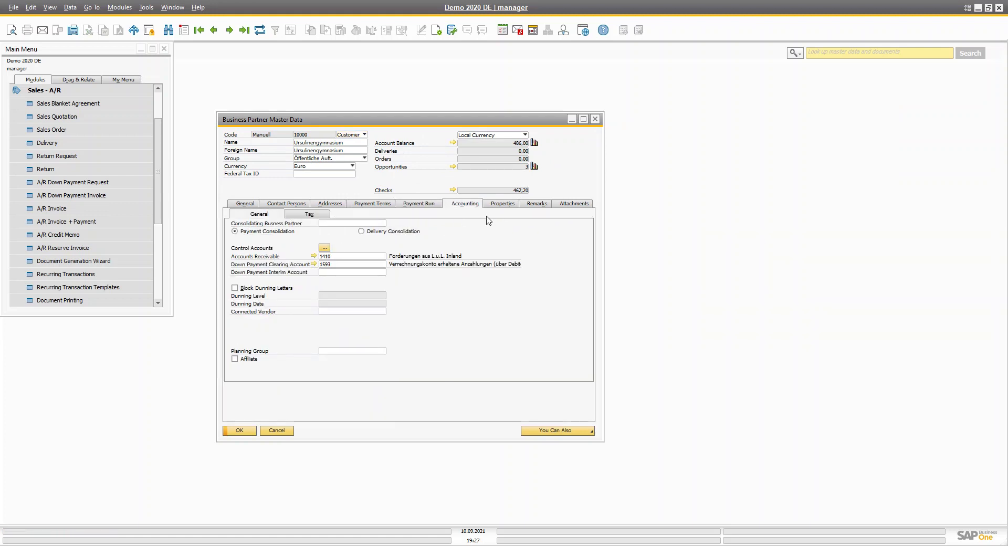
- Look over the customer's properties, remarks and attachments, and return to the general data
{"action": "left_click", "coordinate": [502, 204]}
{"action": "left_click_drag", "start_coordinate": [399, 246], "coordinate": [400, 323]}
{"action": "left_click", "coordinate": [540, 204]}
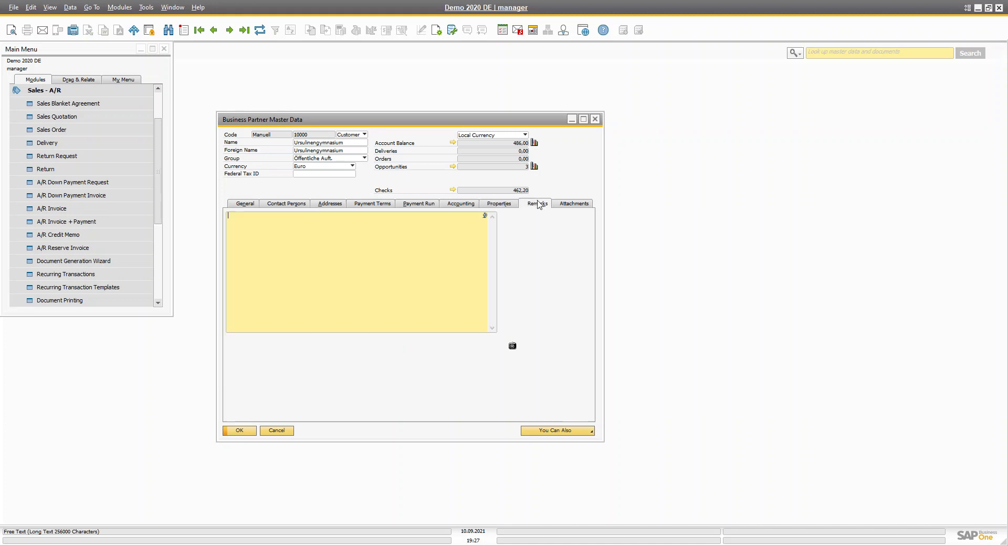
{"action": "left_click", "coordinate": [579, 205]}
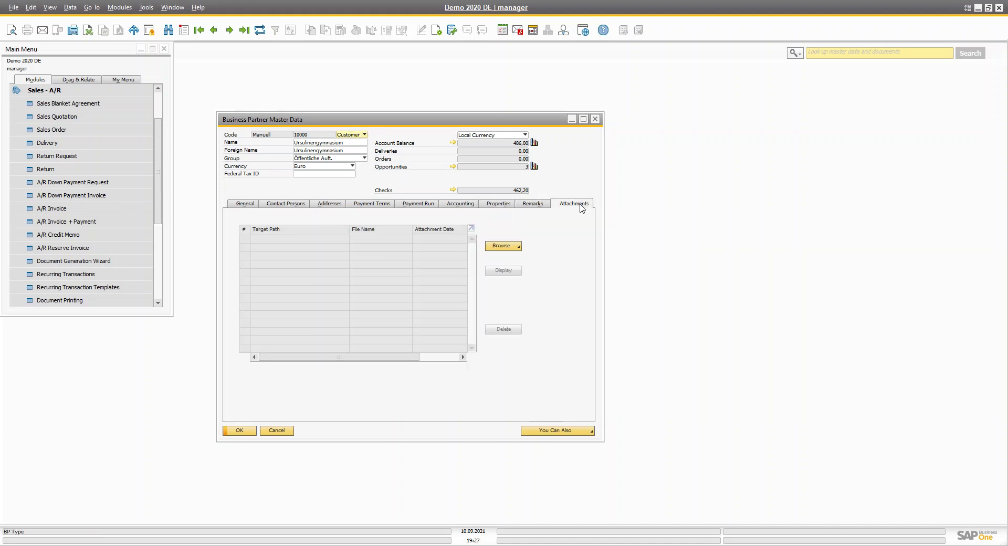
{"action": "left_click", "coordinate": [238, 204]}
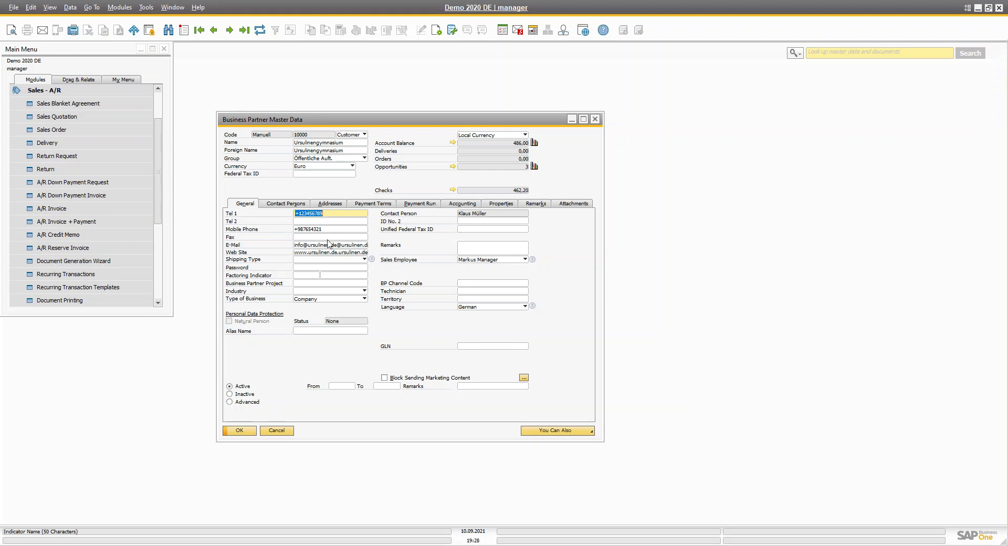
- Open General Settings under System Initialization and check the available default payment methods for customers in the business partner settings
{"action": "left_click", "coordinate": [61, 92]}
{"action": "left_click", "coordinate": [61, 92]}
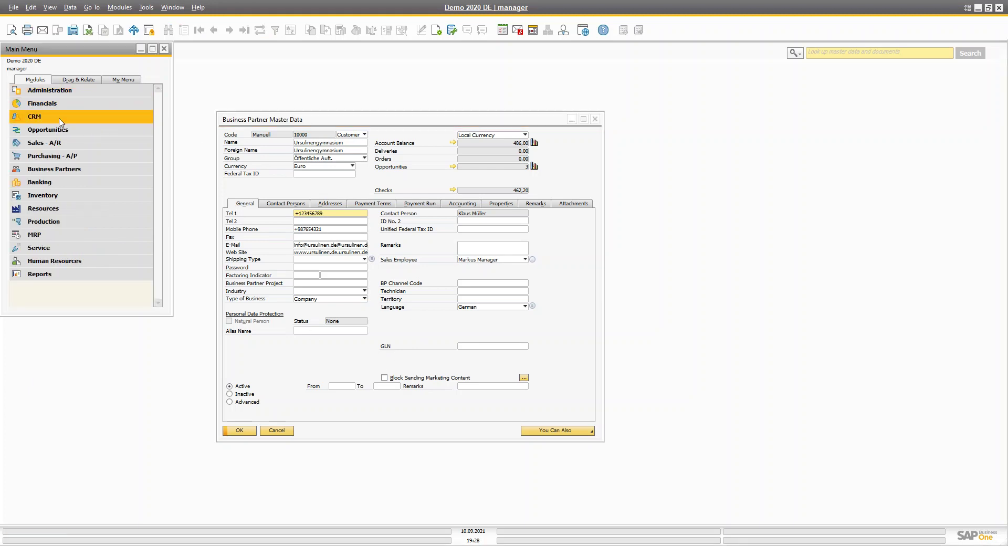
{"action": "left_click", "coordinate": [62, 92]}
{"action": "left_click", "coordinate": [61, 146]}
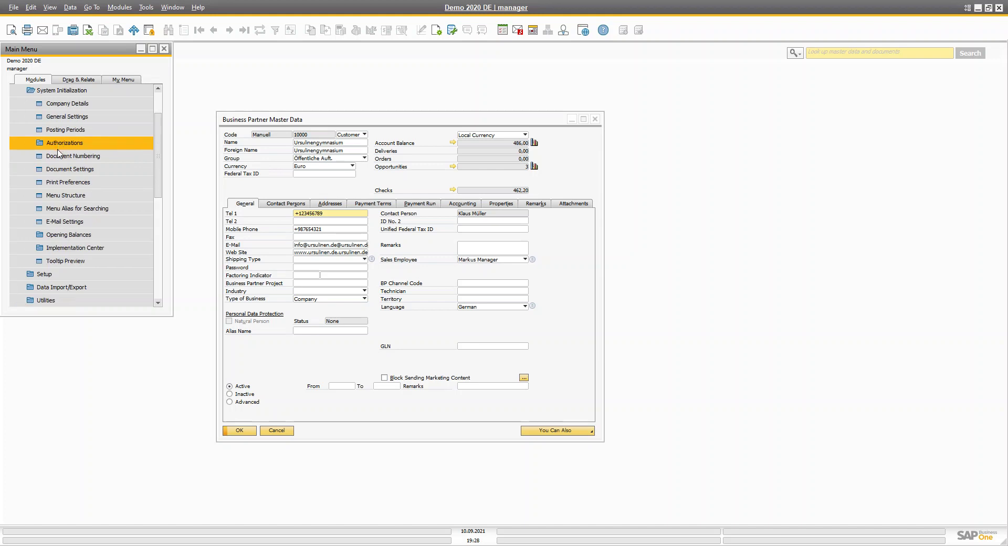
{"action": "left_click", "coordinate": [59, 117]}
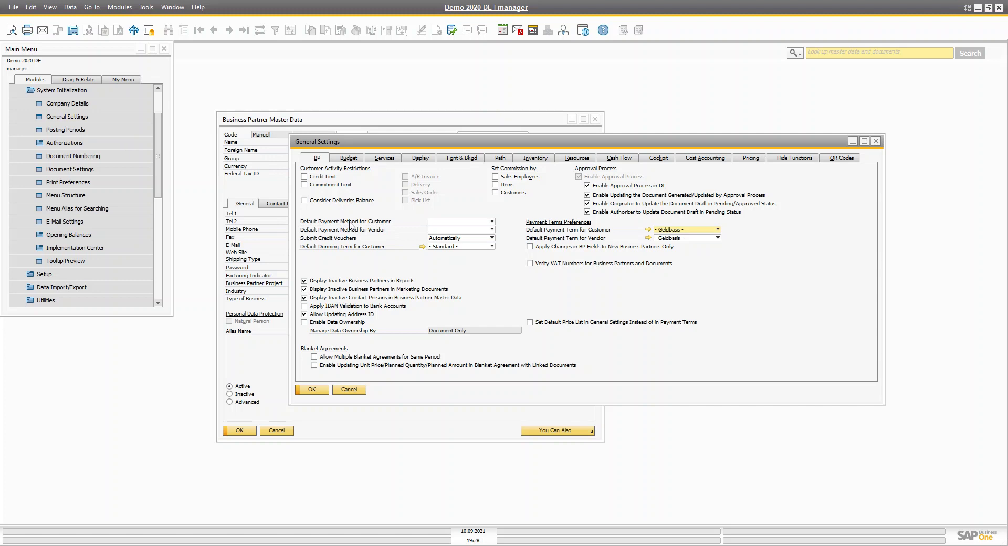
{"action": "left_click", "coordinate": [471, 222]}
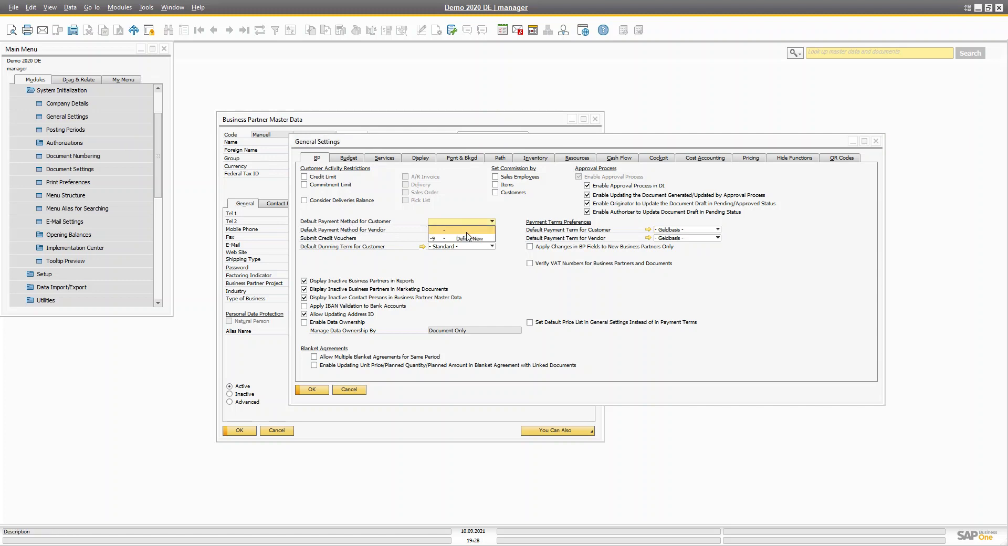
{"action": "left_click", "coordinate": [385, 233]}
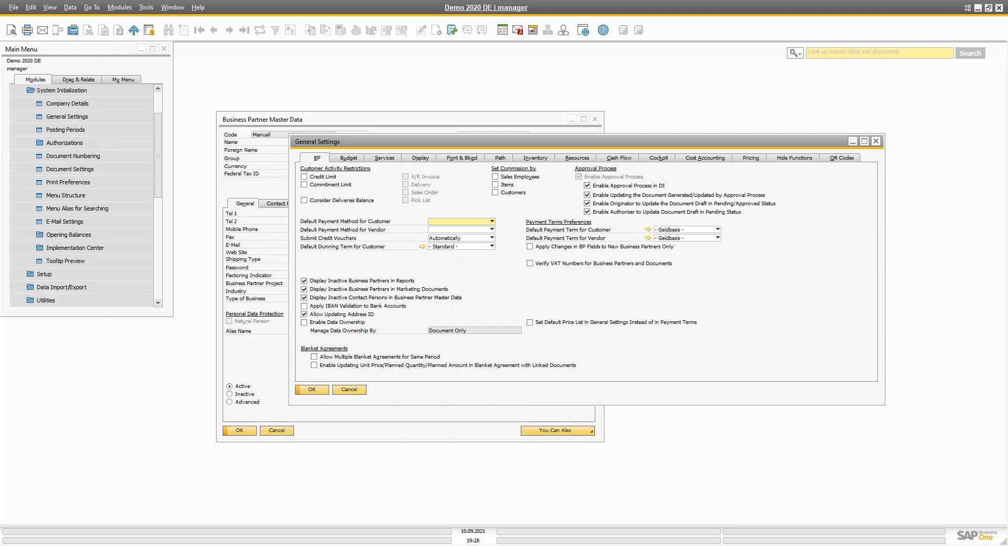
- Open the Payment Terms setup for business partners and place its window over the General Settings
{"action": "left_click", "coordinate": [58, 91]}
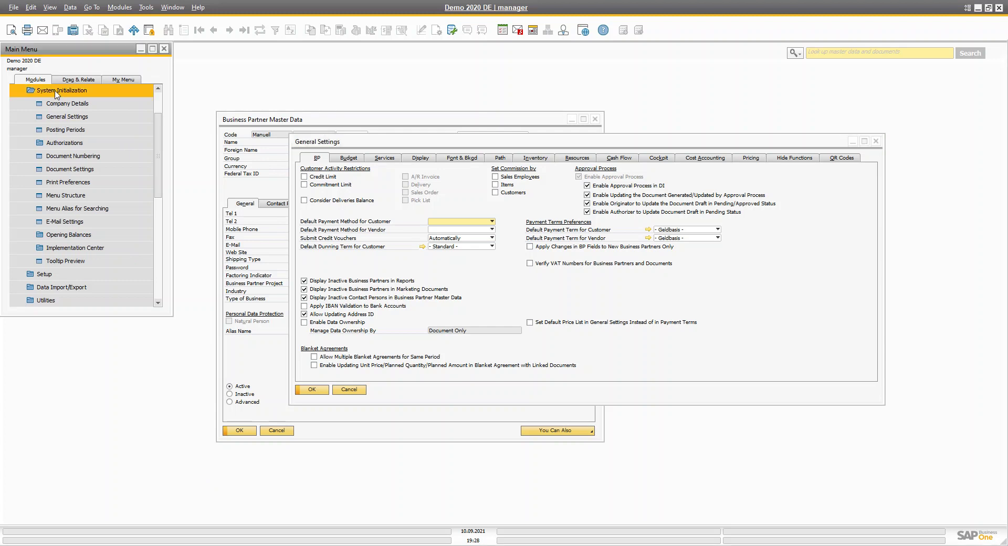
{"action": "scroll", "coordinate": [58, 183], "scroll_direction": "up", "scroll_amount": 2}
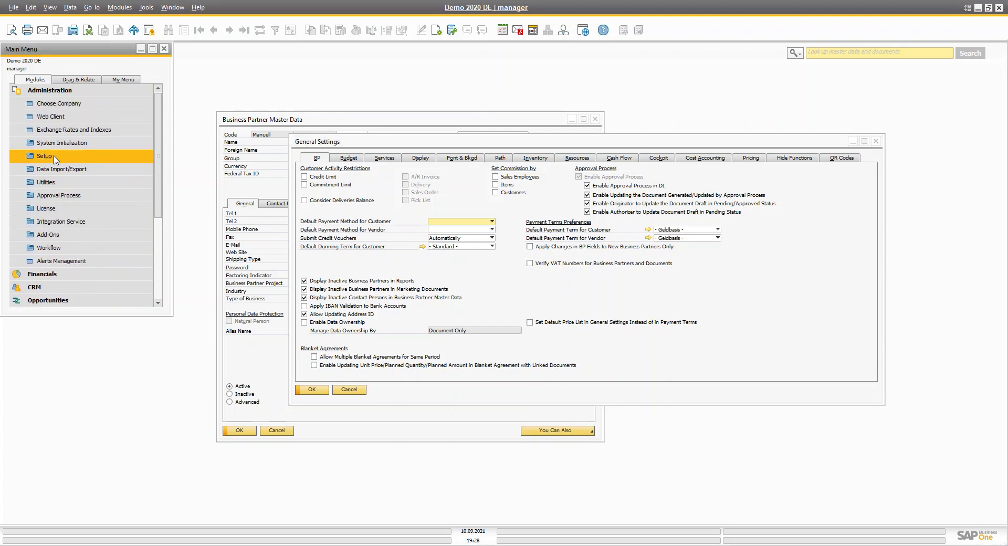
{"action": "left_click", "coordinate": [50, 156]}
{"action": "left_click", "coordinate": [69, 222]}
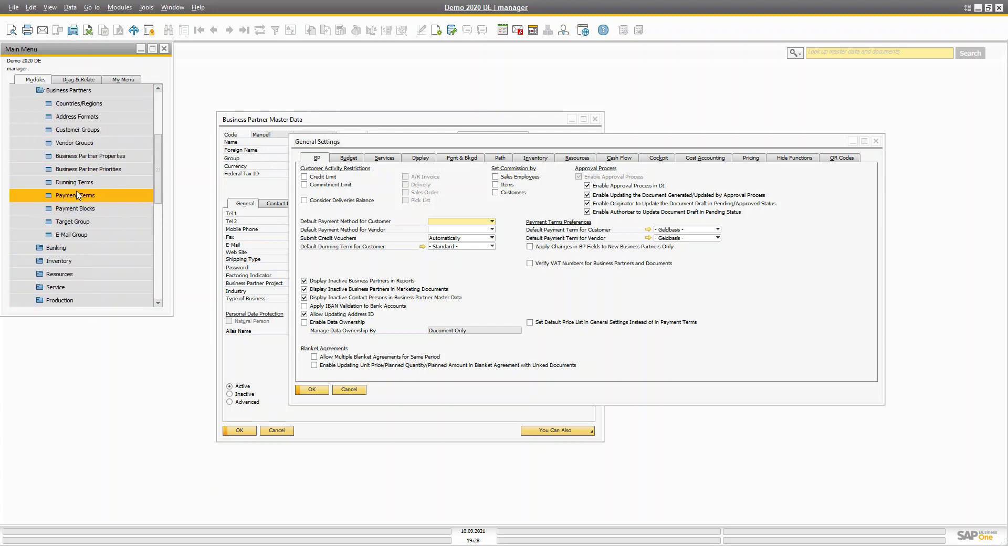
{"action": "left_click", "coordinate": [77, 195]}
{"action": "left_click_drag", "start_coordinate": [593, 193], "coordinate": [510, 218]}
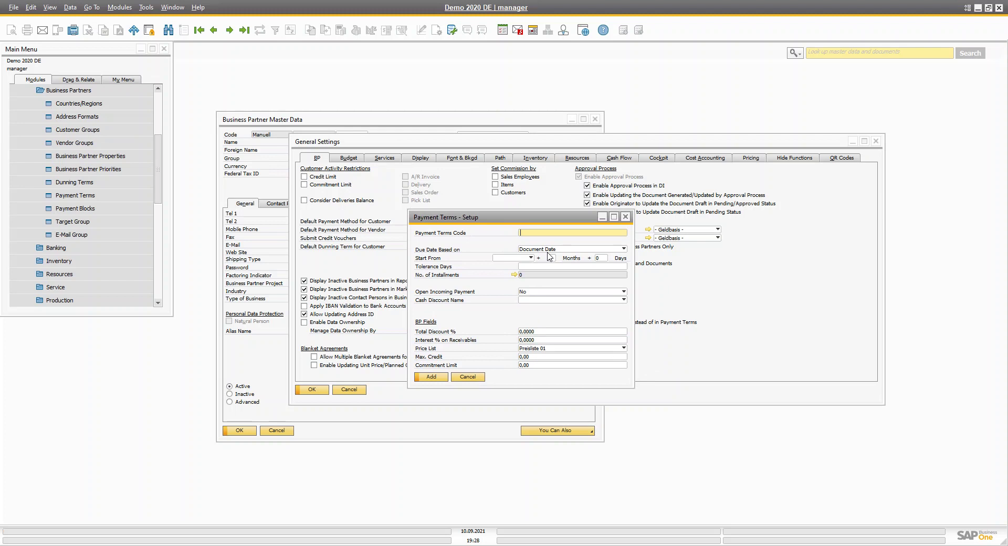
- Browse the existing payment terms records up to Netto 30 Tage 30
{"action": "left_click", "coordinate": [229, 30]}
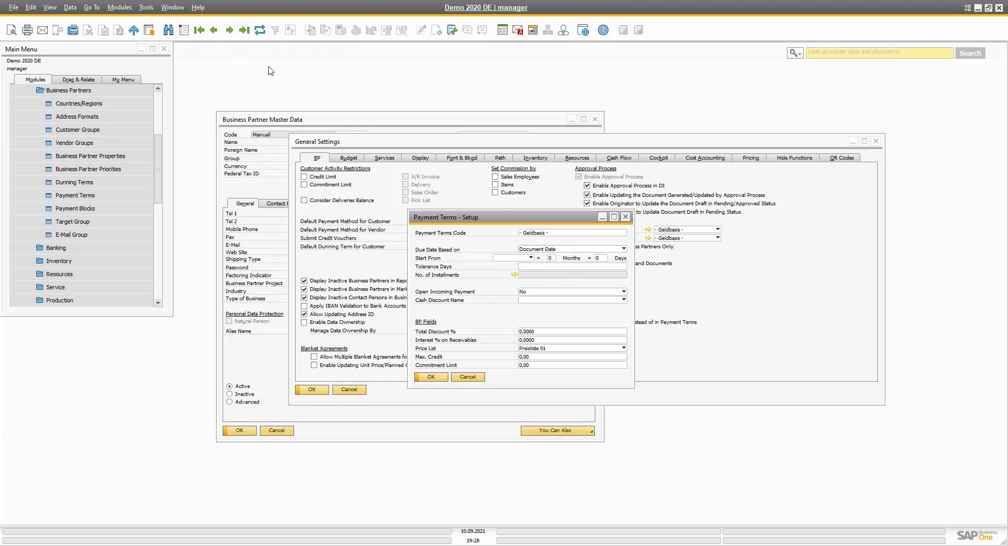
{"action": "left_click", "coordinate": [229, 30]}
{"action": "left_click", "coordinate": [229, 29]}
{"action": "left_click", "coordinate": [548, 233]}
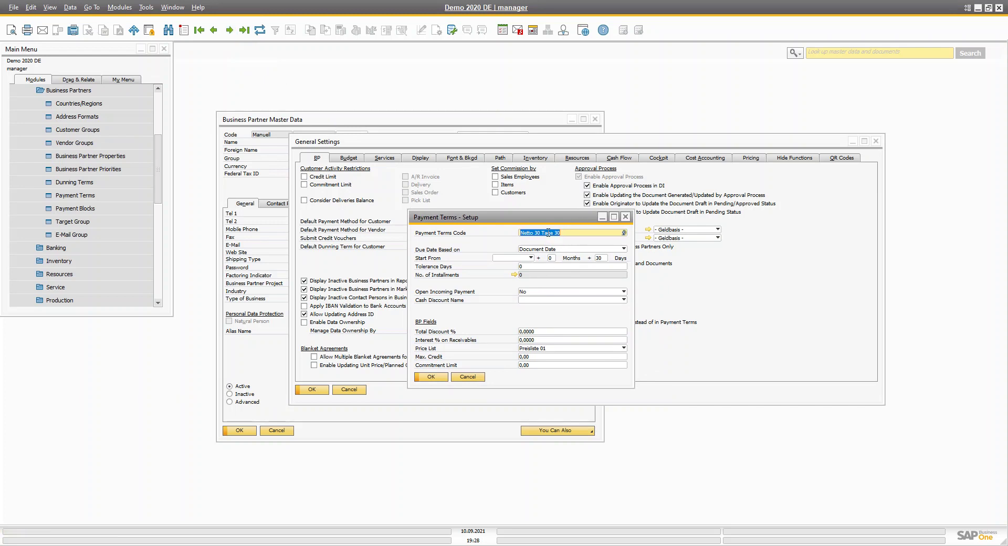
- Examine the tolerance days, total discount and selectable price lists of the Netto 30 Tage 30 payment terms, and close the setup
{"action": "left_click", "coordinate": [536, 331]}
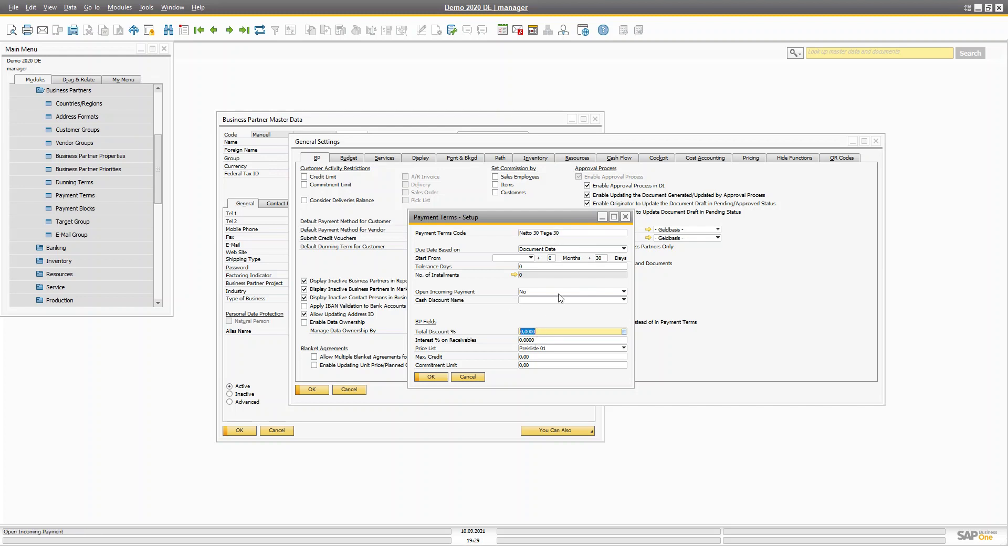
{"action": "left_click", "coordinate": [522, 266]}
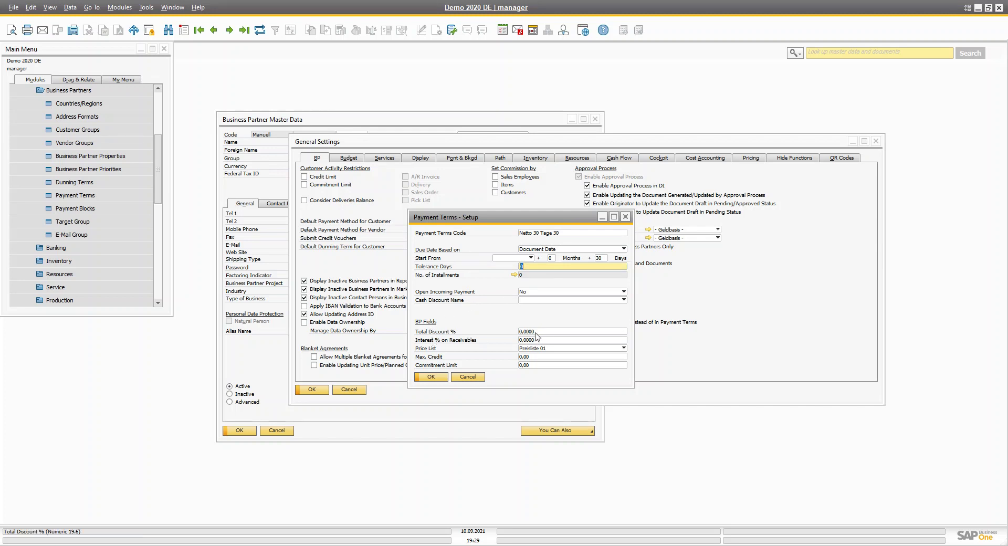
{"action": "left_click", "coordinate": [544, 349]}
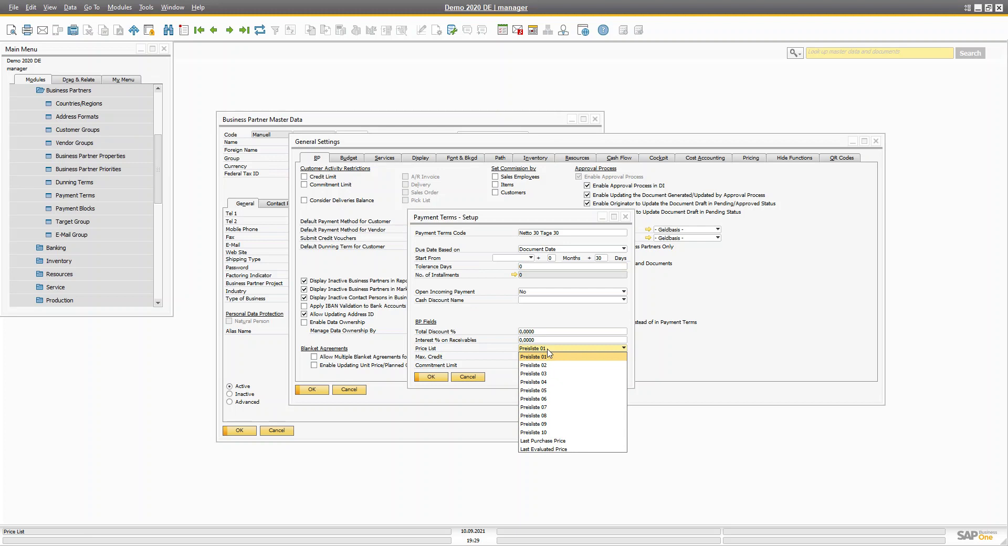
{"action": "left_click", "coordinate": [547, 351]}
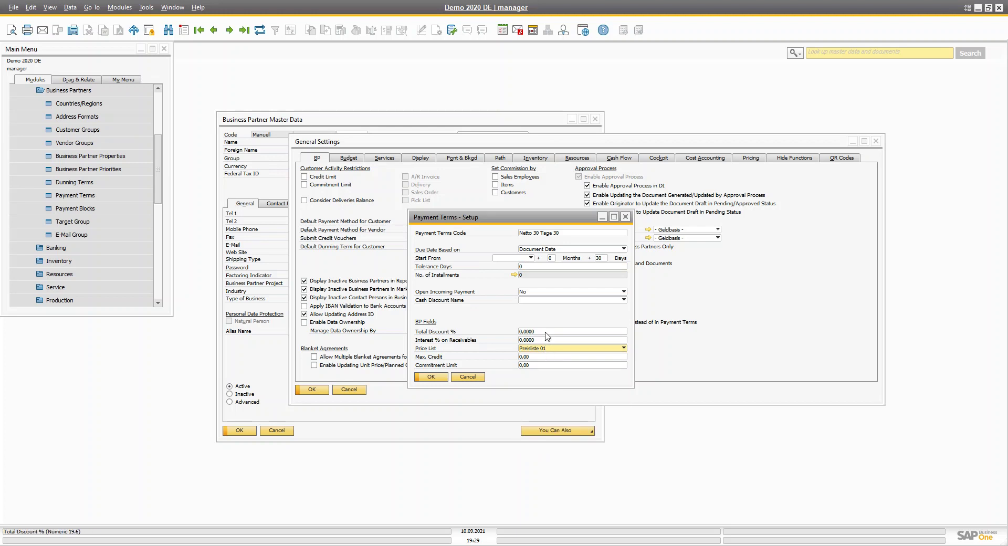
{"action": "scroll", "coordinate": [94, 146], "scroll_direction": "up", "scroll_amount": 1}
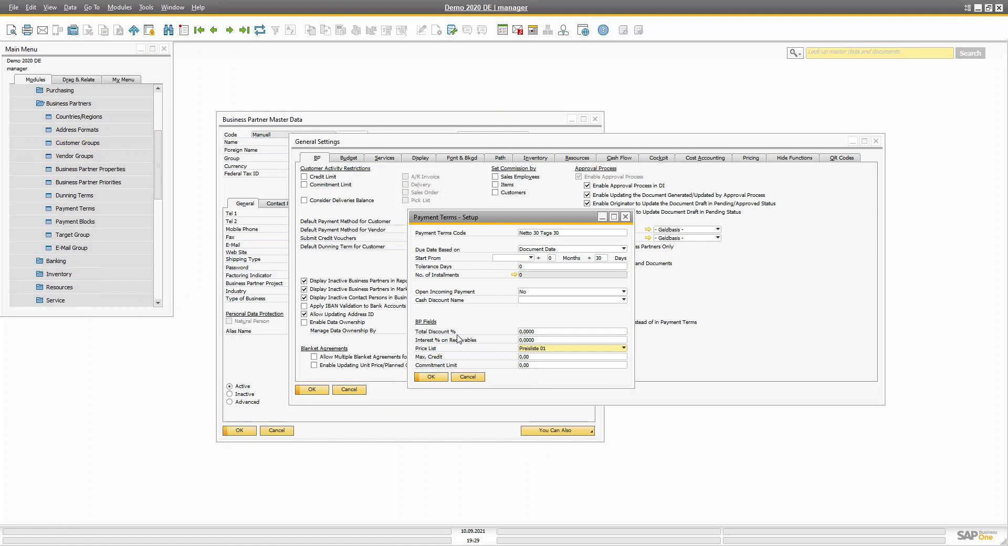
{"action": "left_click", "coordinate": [536, 332]}
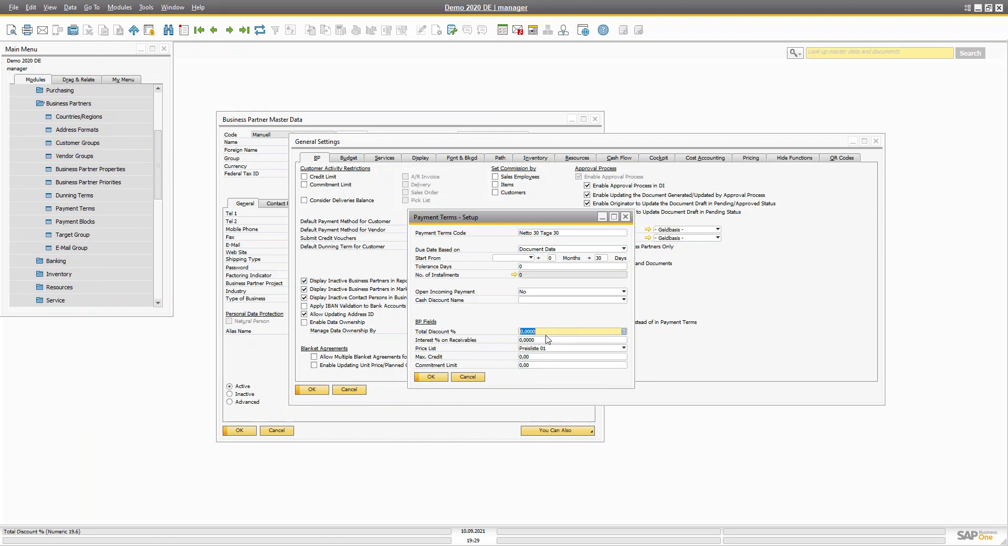
{"action": "left_click", "coordinate": [467, 377]}
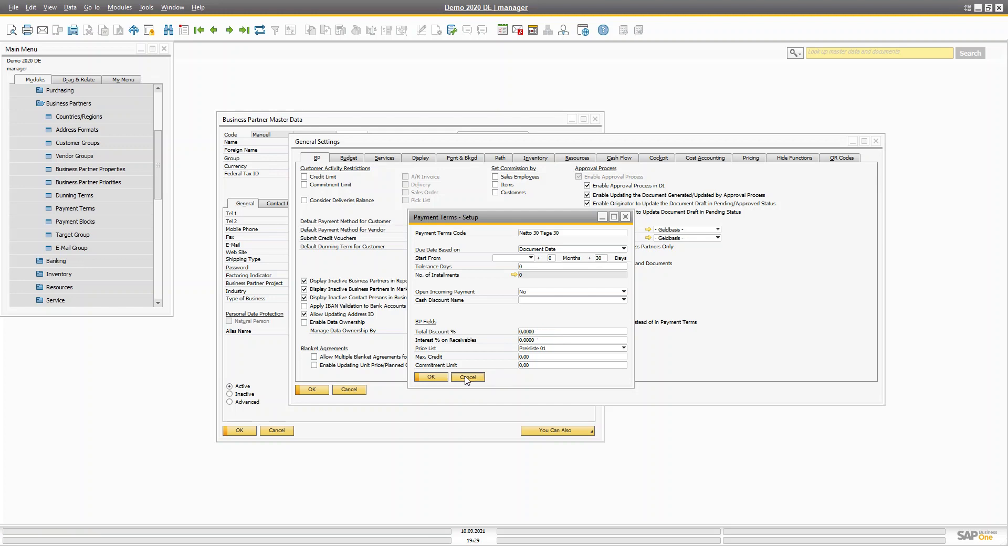
- Check which price lists a new customer group can use in the Customer Groups setup, and return to the customer's master data
{"action": "left_click", "coordinate": [77, 143]}
{"action": "left_click_drag", "start_coordinate": [316, 204], "coordinate": [581, 226]}
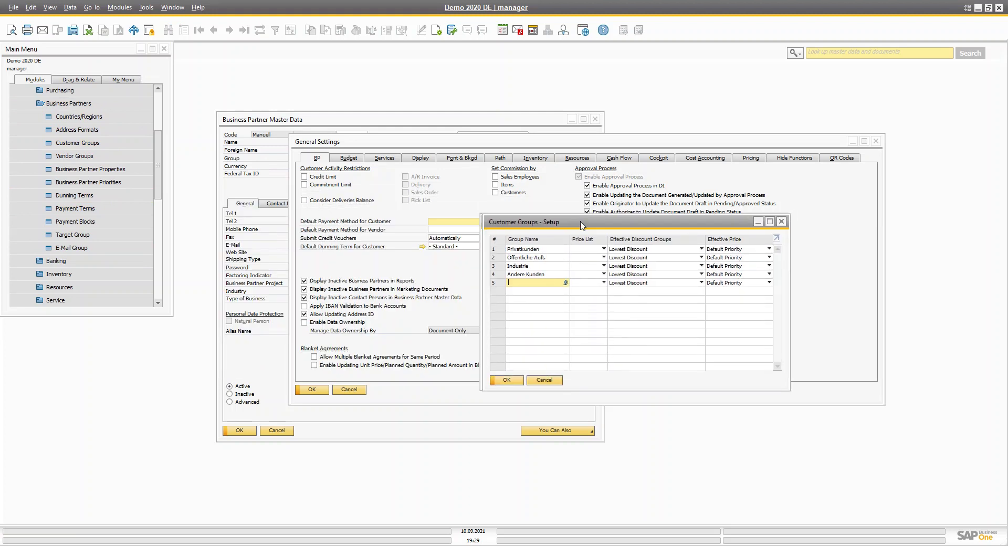
{"action": "left_click", "coordinate": [597, 286]}
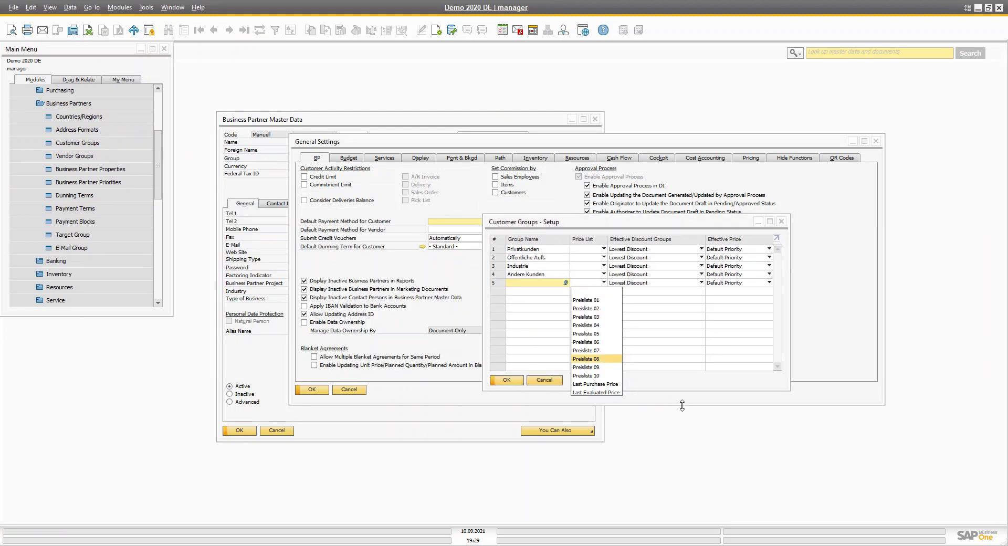
{"action": "left_click", "coordinate": [692, 387]}
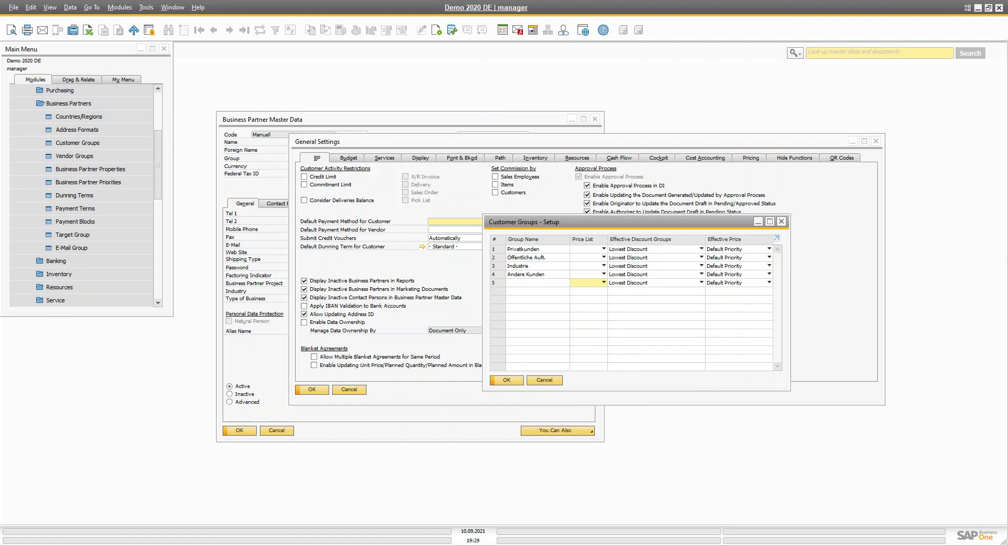
{"action": "left_click", "coordinate": [550, 382]}
{"action": "left_click_drag", "start_coordinate": [378, 141], "coordinate": [468, 139]}
{"action": "left_click", "coordinate": [254, 160]}
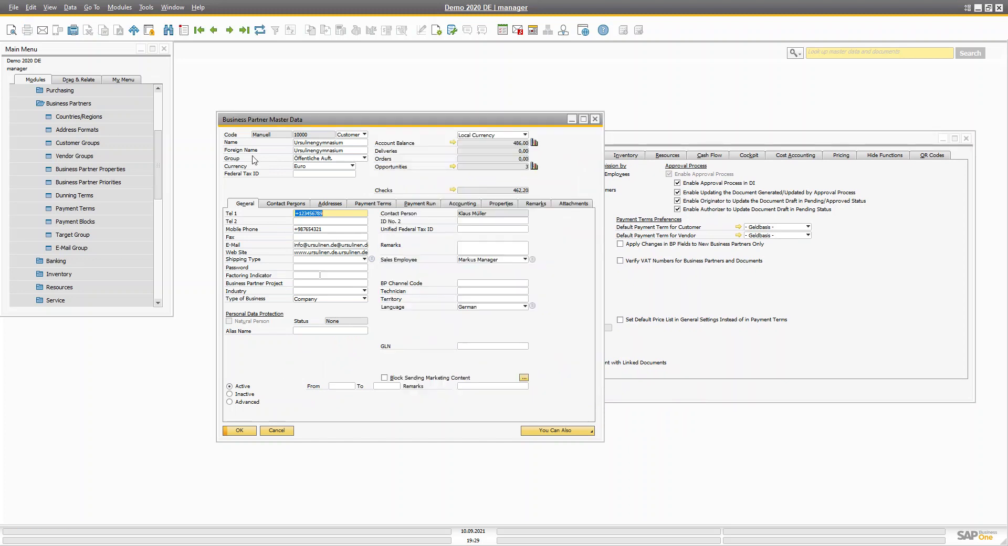
- Start a new customer record with the code ABC Corp and show its payment terms
{"action": "left_click", "coordinate": [184, 30]}
{"action": "left_click", "coordinate": [212, 126]}
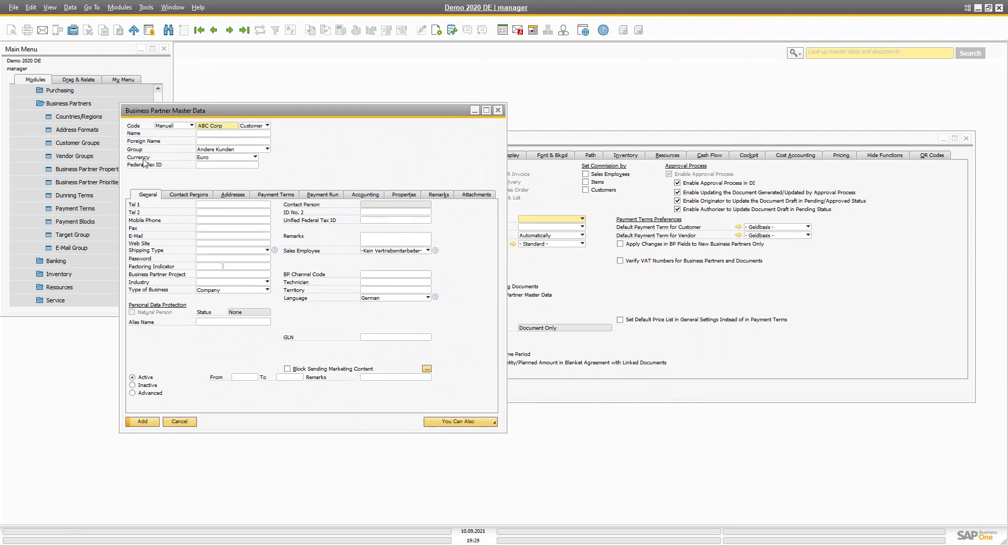
{"action": "key", "text": "ctrl+Tab"}
{"action": "key", "text": "ctrl+Tab"}
{"action": "key", "text": "ctrl+Tab"}
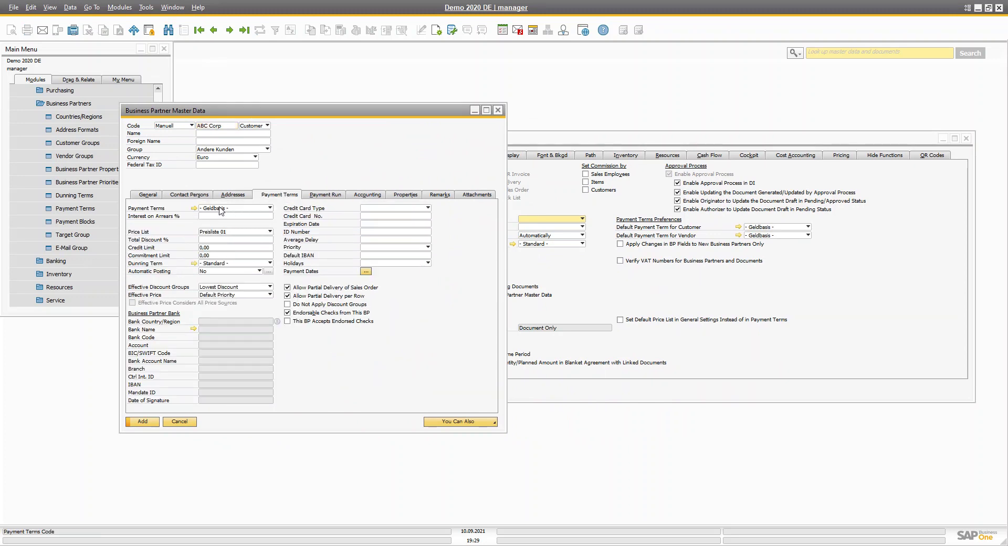
{"action": "key", "text": "ctrl+Tab"}
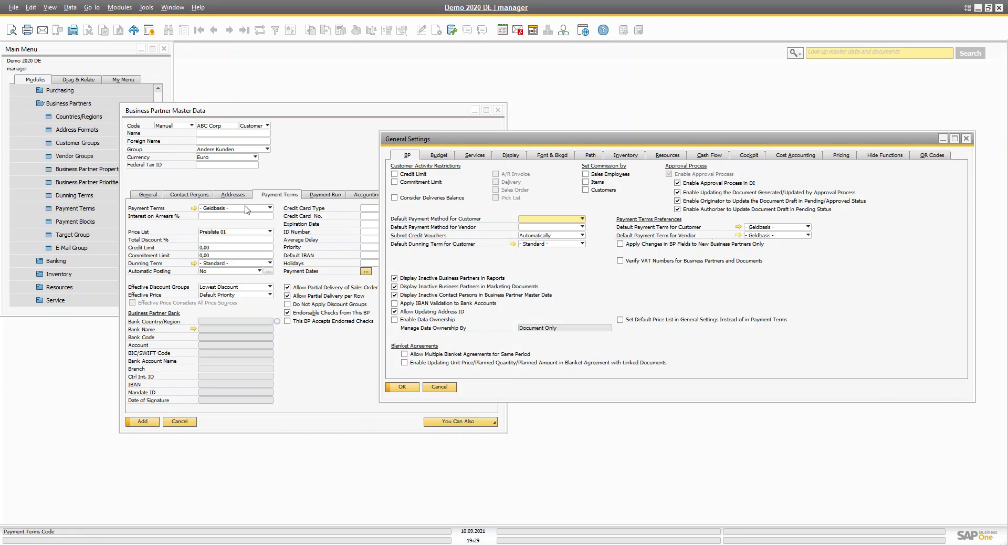
- Check the setup of the default customer payment term in the General Settings and return to the new customer record
{"action": "left_click", "coordinate": [740, 227]}
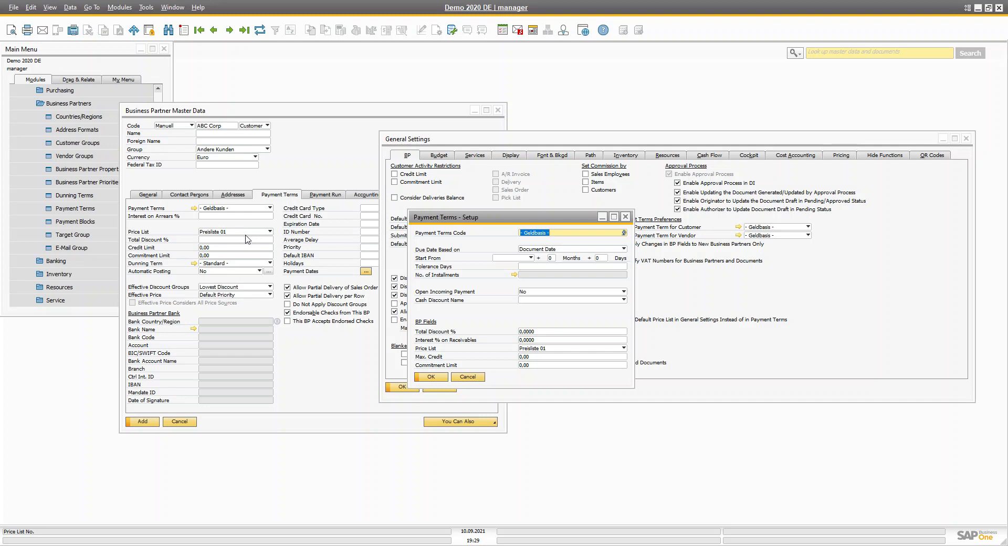
{"action": "left_click", "coordinate": [435, 377]}
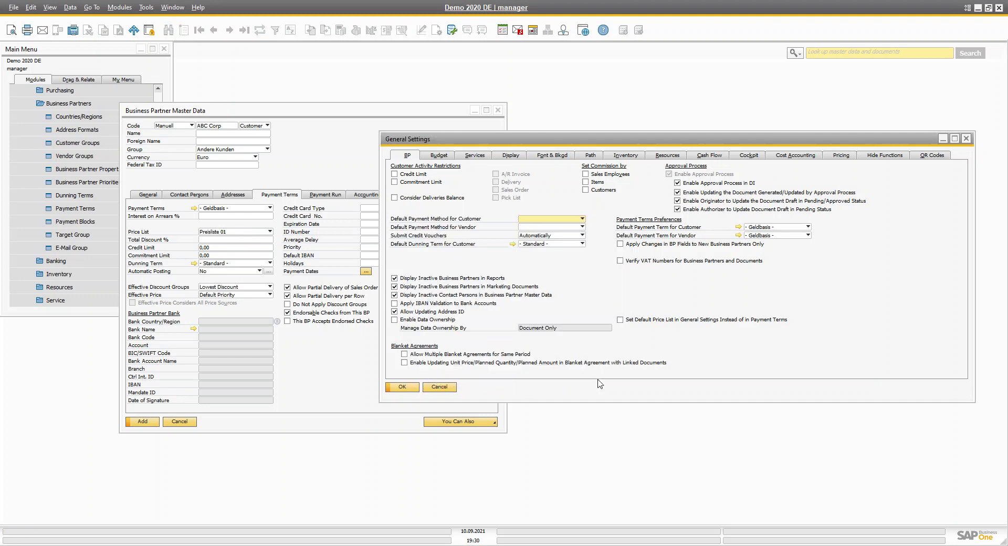
{"action": "left_click", "coordinate": [315, 406]}
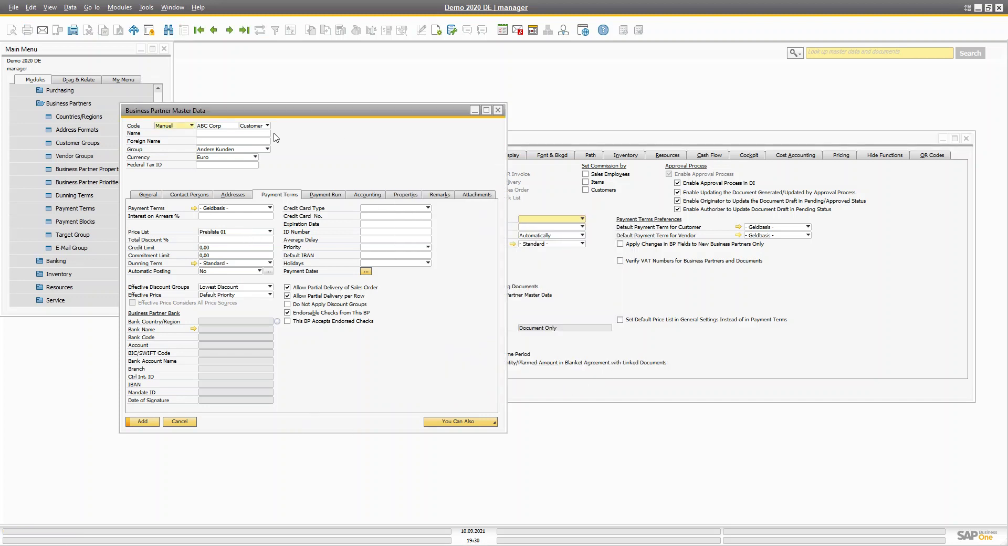
- Move the customer record window clear of the main menu and choose - Geldbasis - as the payment terms
{"action": "left_click_drag", "start_coordinate": [294, 114], "coordinate": [366, 140]}
{"action": "left_click", "coordinate": [310, 234]}
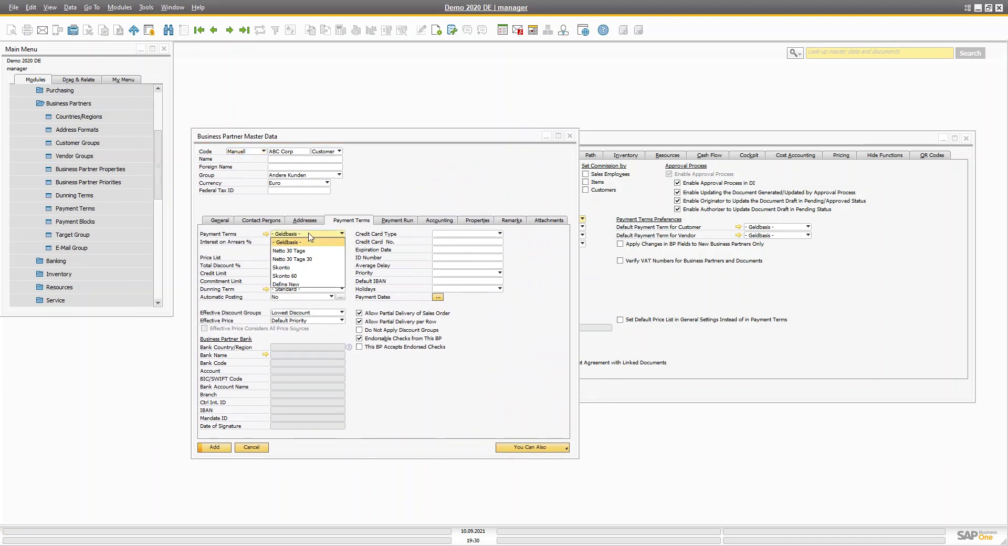
{"action": "left_click", "coordinate": [307, 242]}
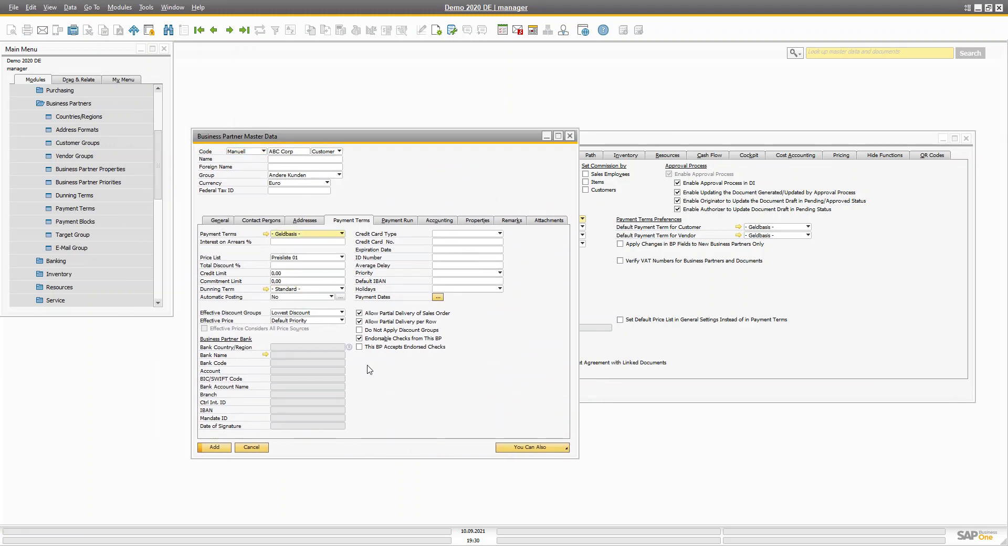
- Set the total discount of the - Geldbasis - payment terms to 10 %, declining the update of existing business partners
{"action": "left_click", "coordinate": [266, 234]}
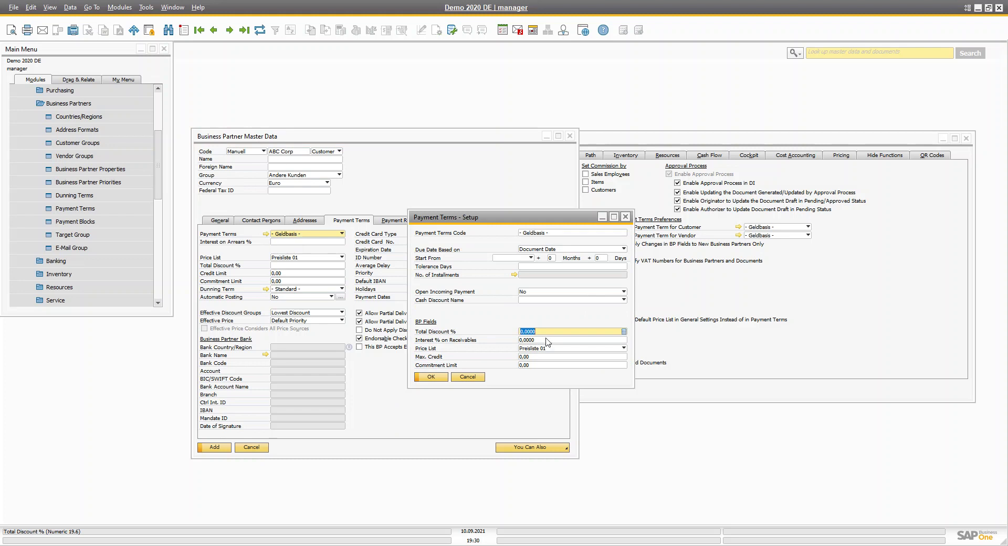
{"action": "type", "text": "10"}
{"action": "key", "text": "Tab"}
{"action": "key", "text": "Return"}
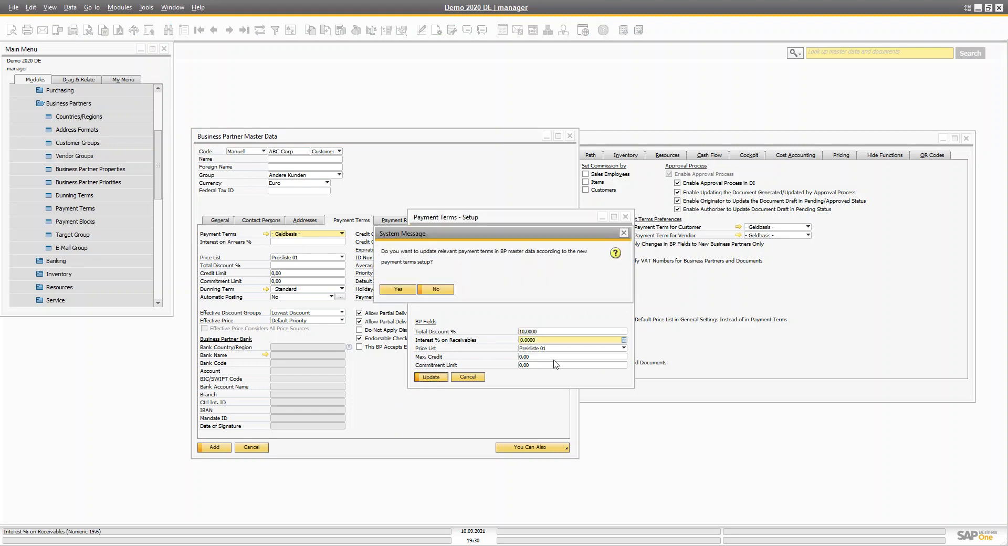
{"action": "key", "text": "Return"}
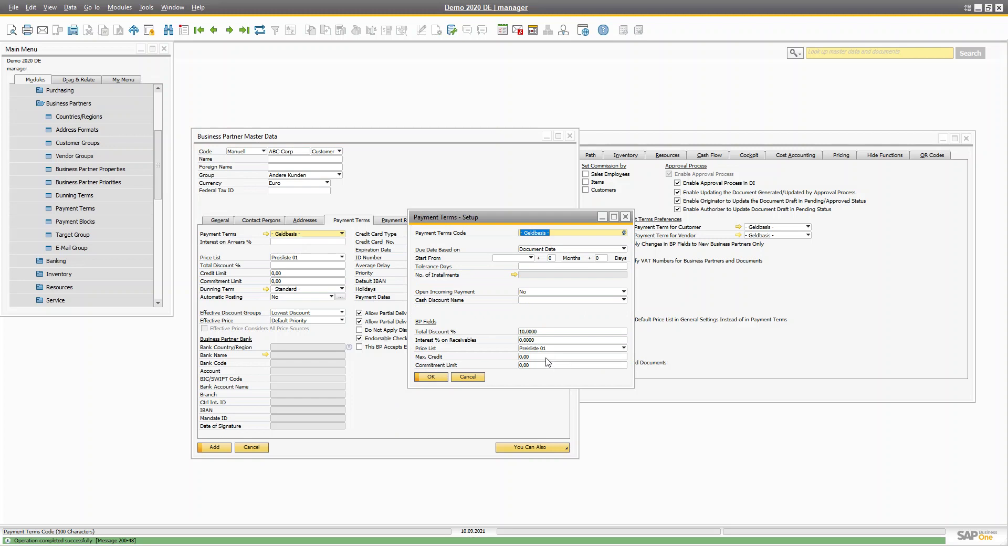
{"action": "left_click", "coordinate": [429, 376]}
- Review the new customer's general data, payment terms and contact persons
{"action": "left_click", "coordinate": [225, 222]}
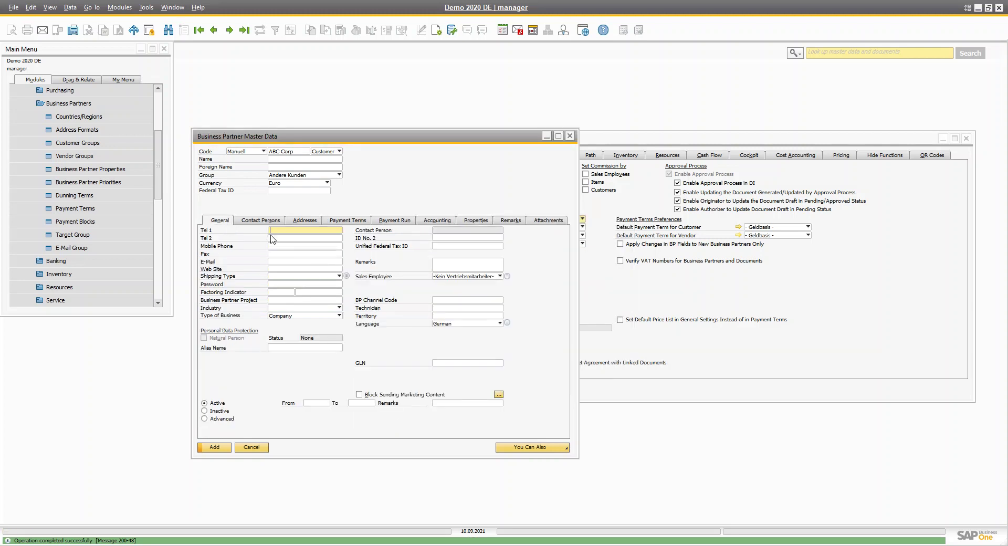
{"action": "left_click", "coordinate": [334, 221]}
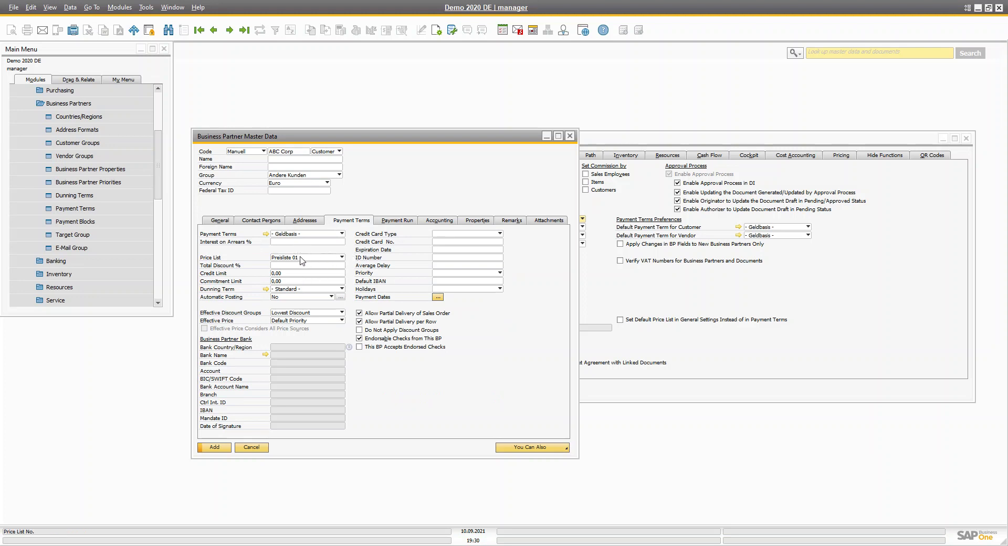
{"action": "left_click", "coordinate": [272, 221]}
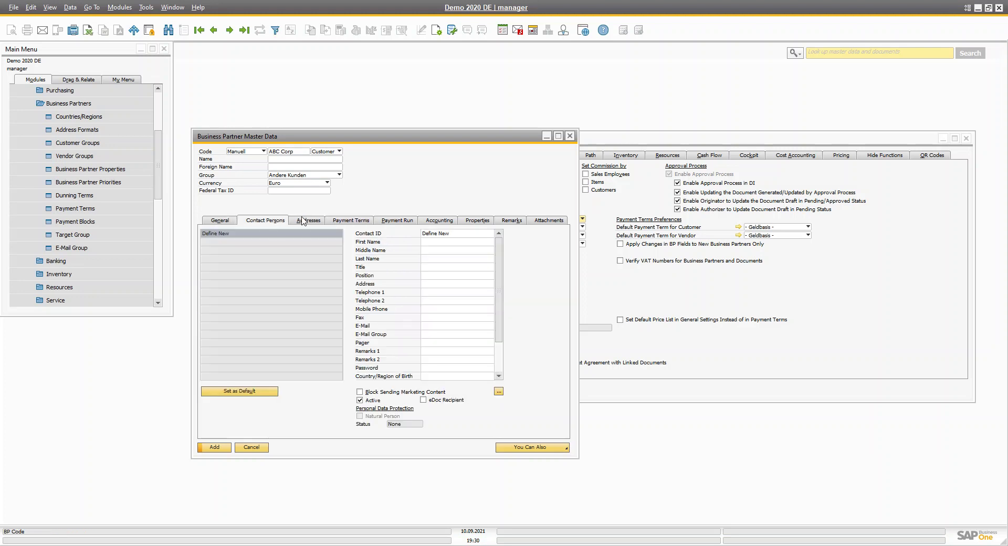
- Enter a bill-to address with the ID Somehwere and 1 as Address Name 2, and add the ABC Corp customer
{"action": "left_click", "coordinate": [308, 221]}
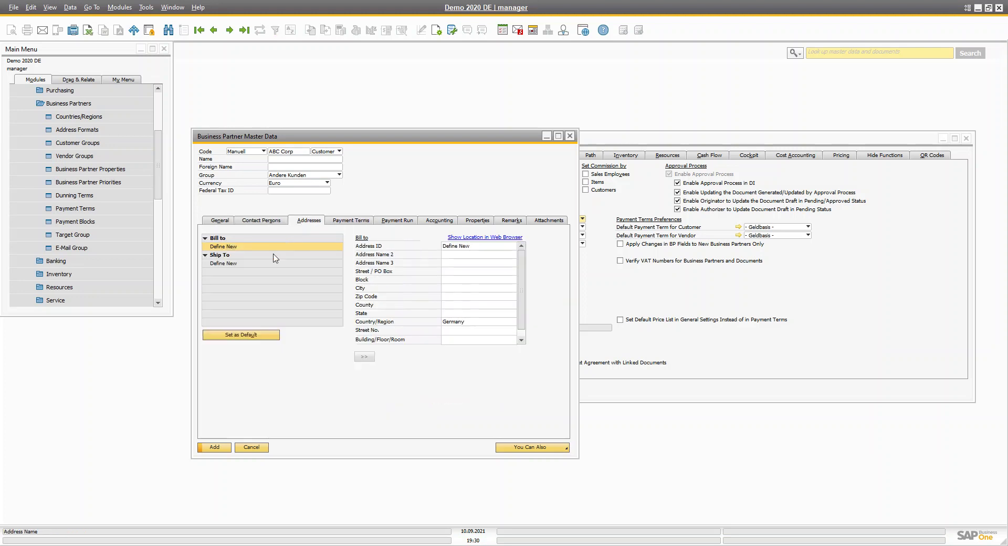
{"action": "left_click", "coordinate": [479, 247]}
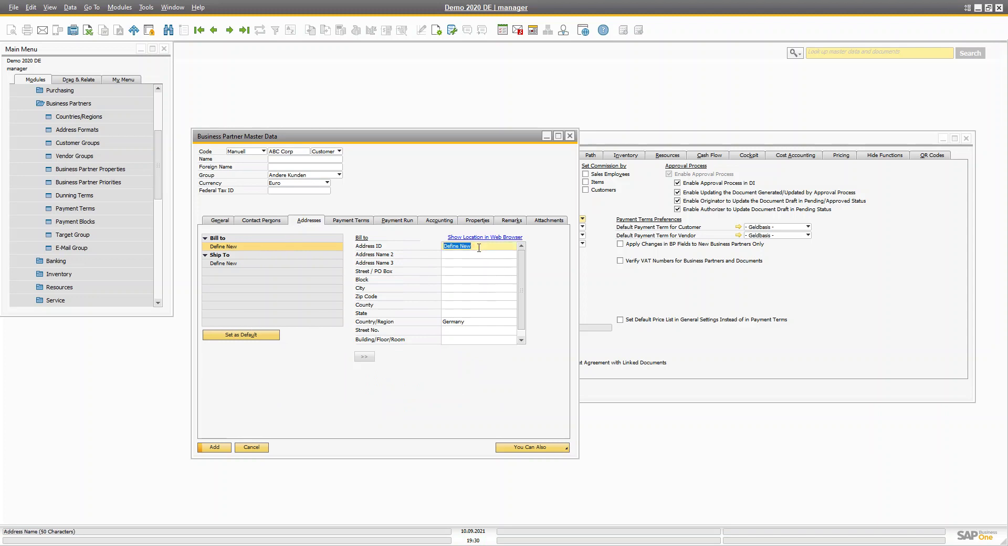
{"action": "type", "text": "DSo"}
{"action": "type", "text": "mehwere"}
{"action": "key", "text": "Tab"}
{"action": "type", "text": "1"}
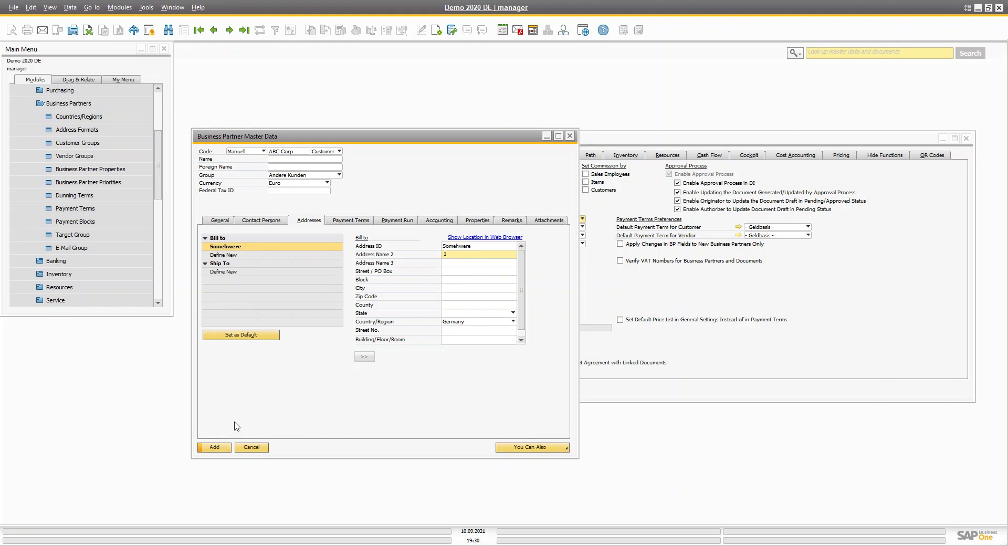
{"action": "left_click", "coordinate": [215, 447]}
{"action": "left_click", "coordinate": [233, 247]}
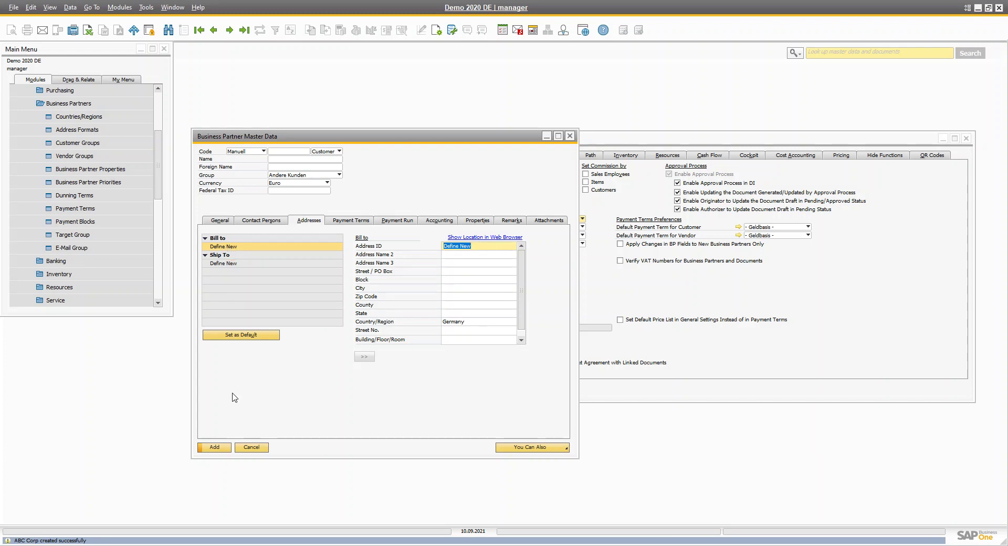
- Reopen the ABC Corp record and save a ship-to address with the ID SomeWhere and 1 as Address Name 2
{"action": "left_click", "coordinate": [244, 32]}
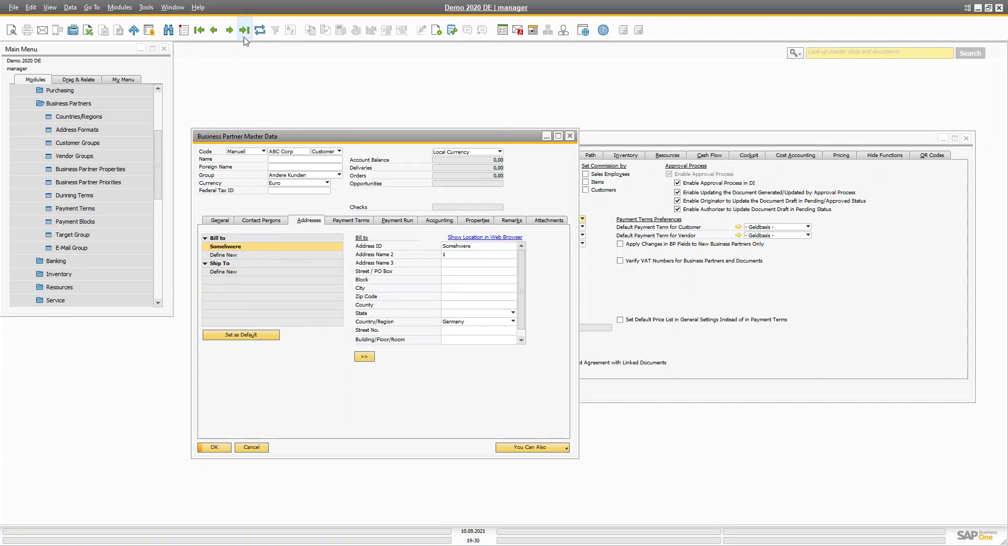
{"action": "left_click", "coordinate": [236, 246]}
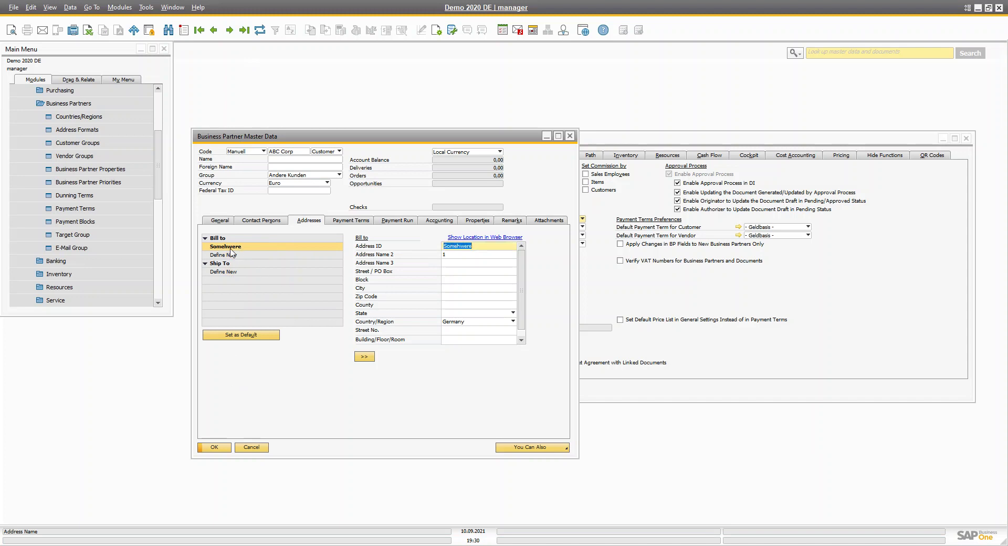
{"action": "left_click", "coordinate": [229, 272]}
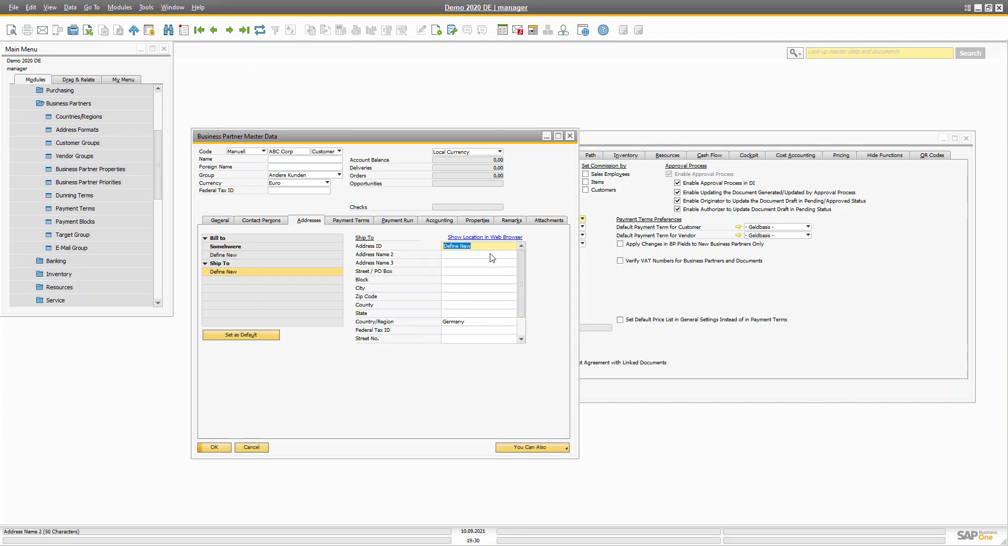
{"action": "type", "text": "SomeWhere"}
{"action": "key", "text": "Tab"}
{"action": "type", "text": "1"}
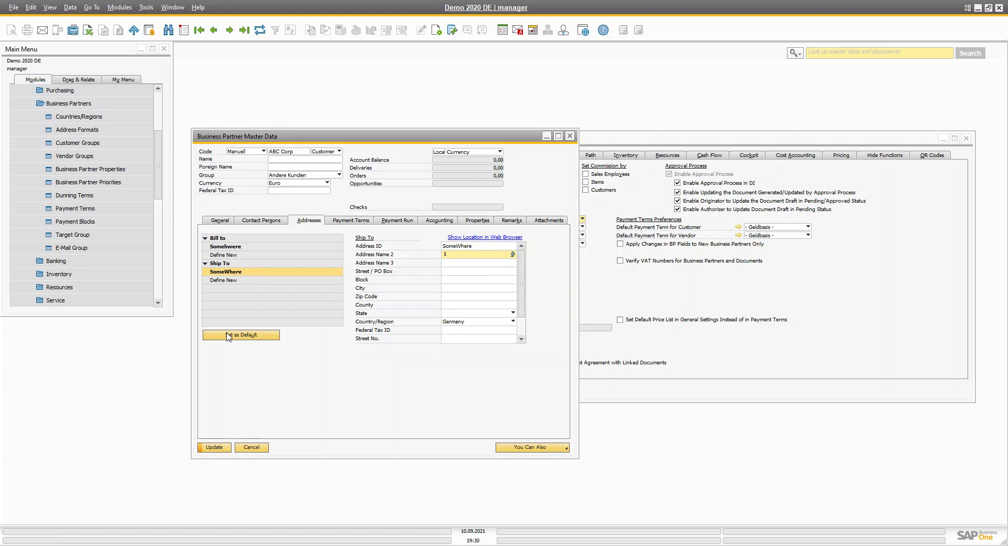
{"action": "left_click", "coordinate": [210, 448]}
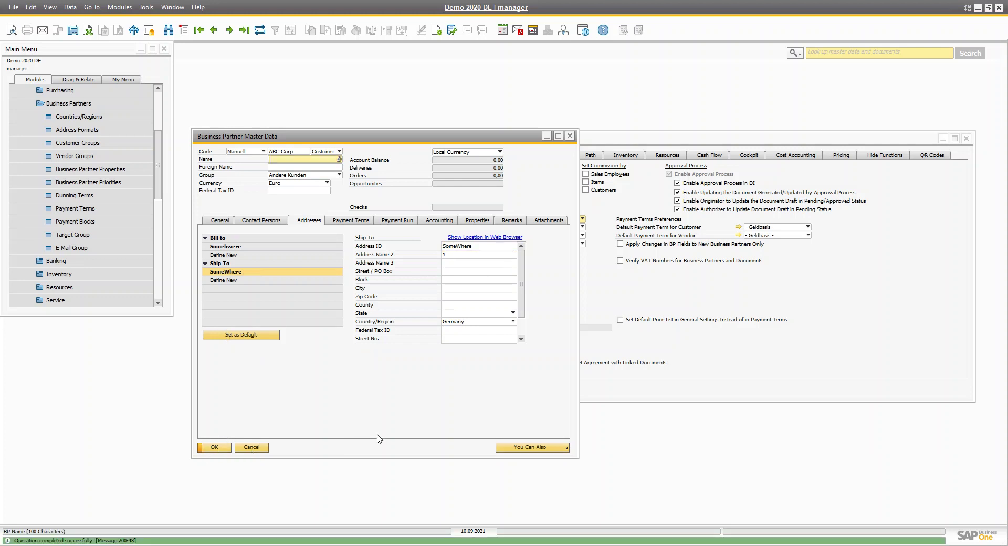
- Change the business partner type of ABC Corp to Lead and save the record
{"action": "left_click", "coordinate": [325, 152]}
{"action": "left_click", "coordinate": [318, 176]}
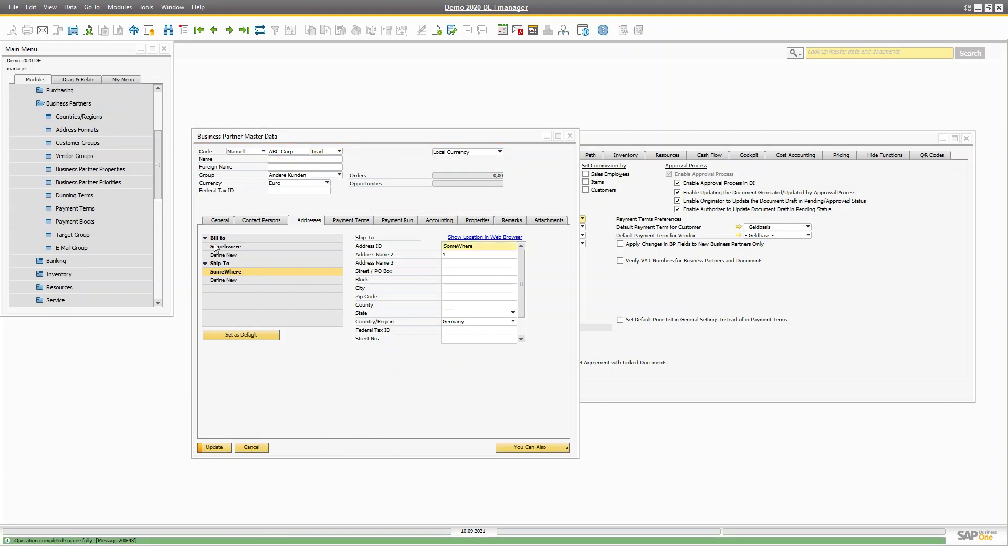
{"action": "left_click", "coordinate": [215, 447]}
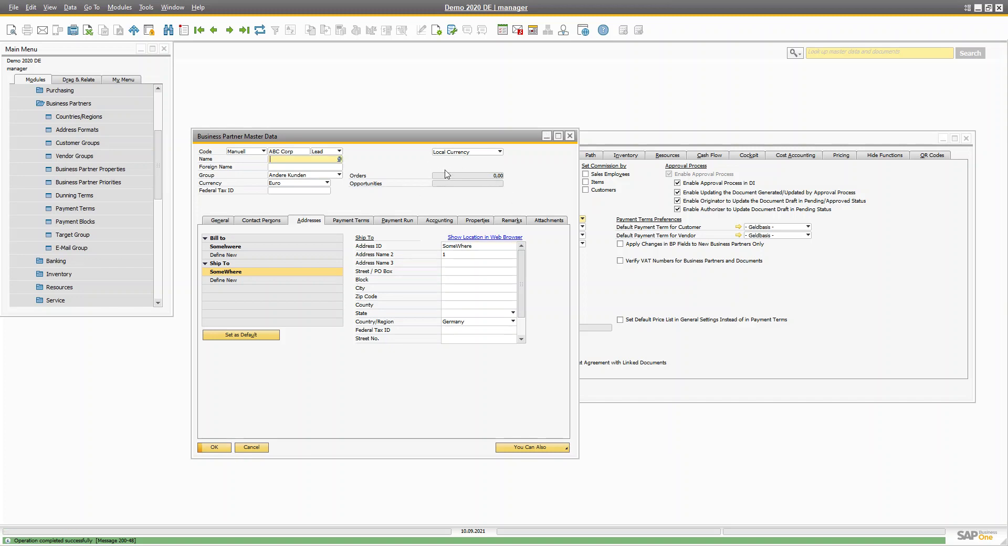
- Examine which sections of master data are available for the ABC Corp lead, from general data through to remarks
{"action": "left_click", "coordinate": [231, 221]}
{"action": "left_click", "coordinate": [274, 221]}
{"action": "left_click", "coordinate": [304, 221]}
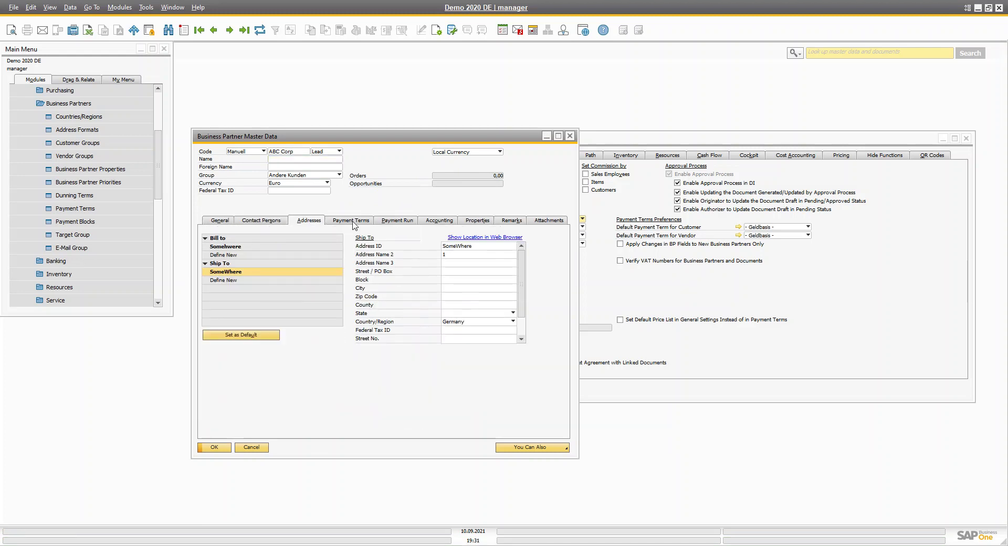
{"action": "left_click", "coordinate": [347, 220]}
{"action": "left_click", "coordinate": [404, 220]}
{"action": "left_click", "coordinate": [466, 221]}
{"action": "left_click", "coordinate": [502, 221]}
{"action": "left_click", "coordinate": [208, 221]}
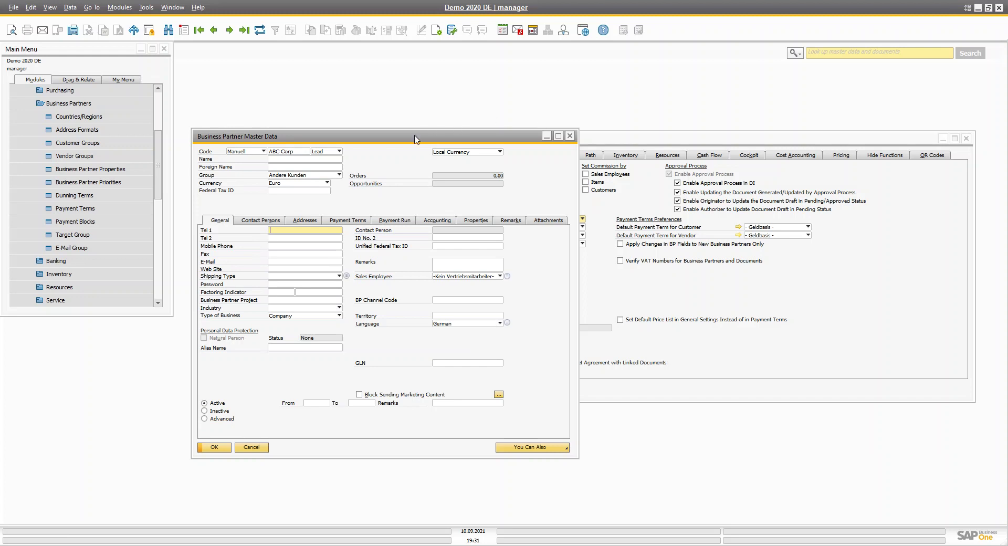
- Move the ABC Corp record aside and open a new sales quotation
{"action": "left_click_drag", "start_coordinate": [355, 137], "coordinate": [554, 153]}
{"action": "left_click", "coordinate": [70, 104]}
{"action": "left_click", "coordinate": [70, 103]}
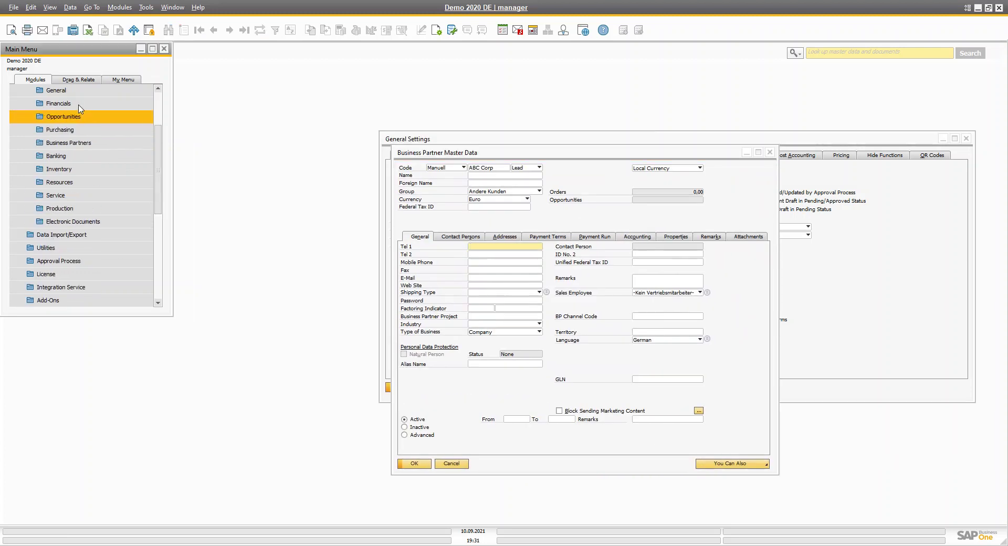
{"action": "scroll", "coordinate": [76, 157], "scroll_direction": "up", "scroll_amount": 3}
{"action": "left_click", "coordinate": [76, 97]}
{"action": "left_click", "coordinate": [76, 94]}
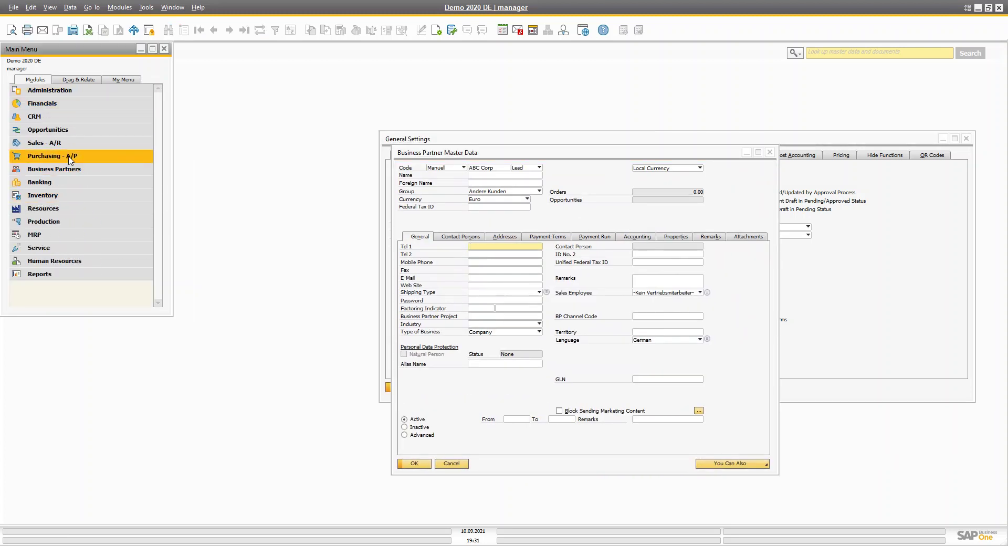
{"action": "left_click", "coordinate": [53, 149]}
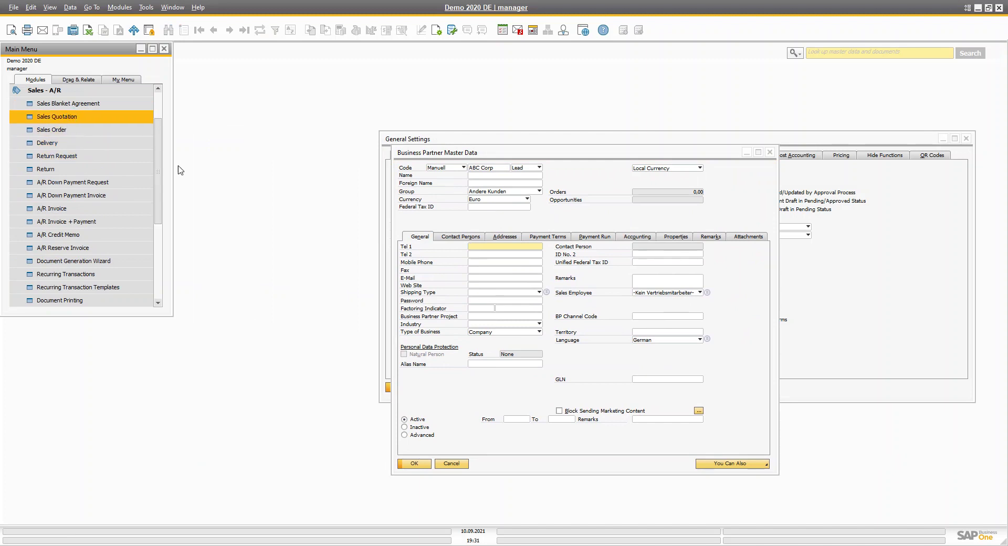
{"action": "left_click", "coordinate": [67, 116]}
- Select ABC Corp as the quotation's customer and place the quotation beside the lead's master data
{"action": "key", "text": "Tab"}
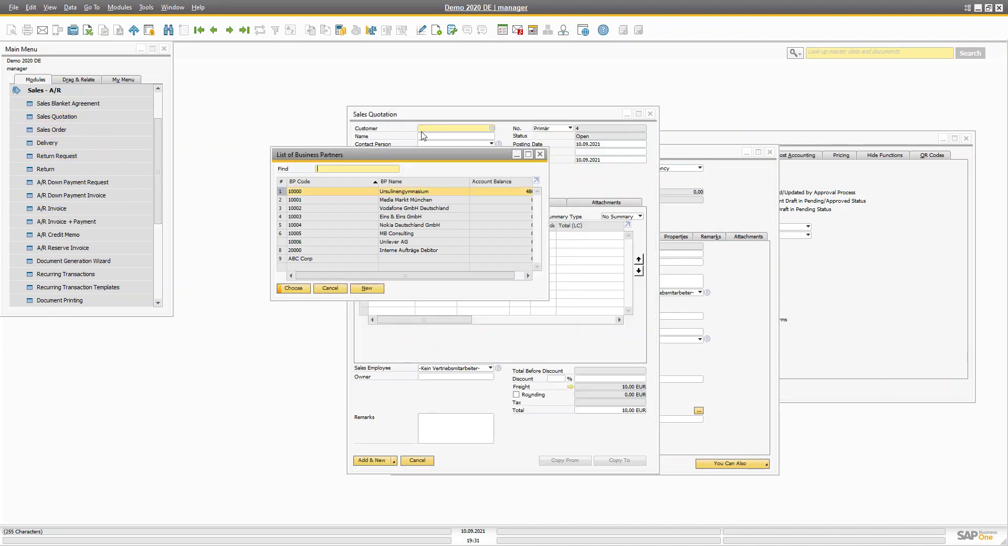
{"action": "key", "text": "Down"}
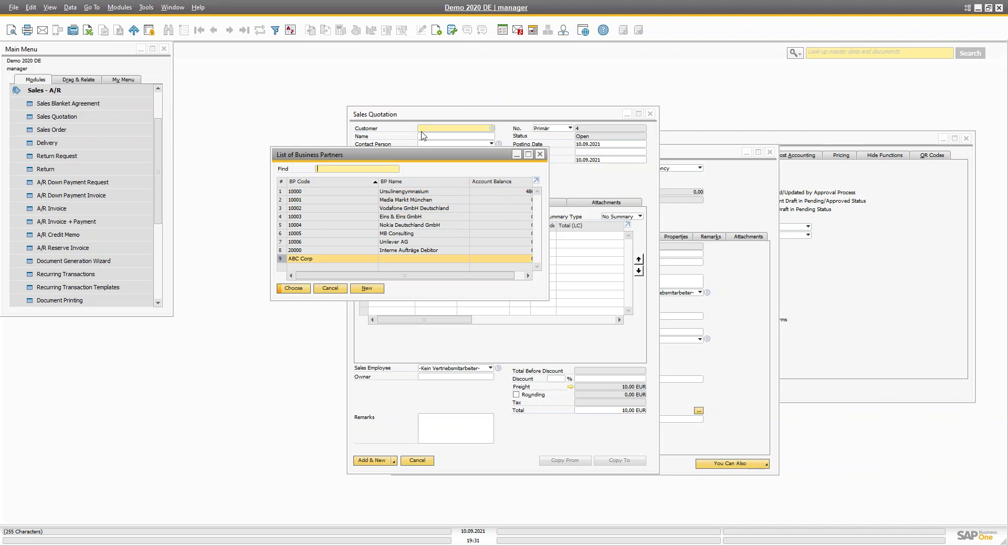
{"action": "key", "text": "Return"}
{"action": "left_click_drag", "start_coordinate": [441, 113], "coordinate": [223, 129]}
- Add item 10000, Printer, to the quotation's first row with a quantity of 10
{"action": "left_click", "coordinate": [192, 252]}
{"action": "key", "text": "Tab"}
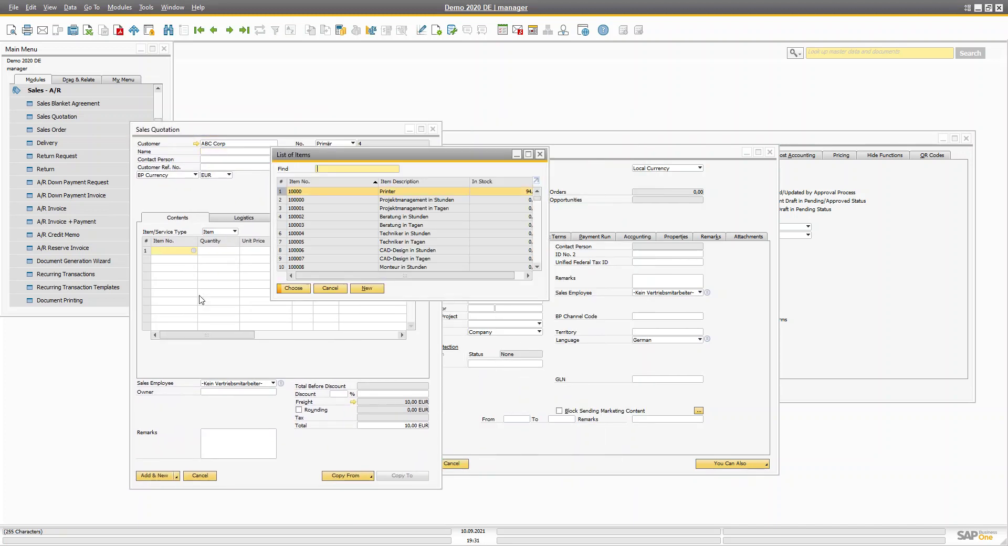
{"action": "key", "text": "Return"}
{"action": "key", "text": "Tab"}
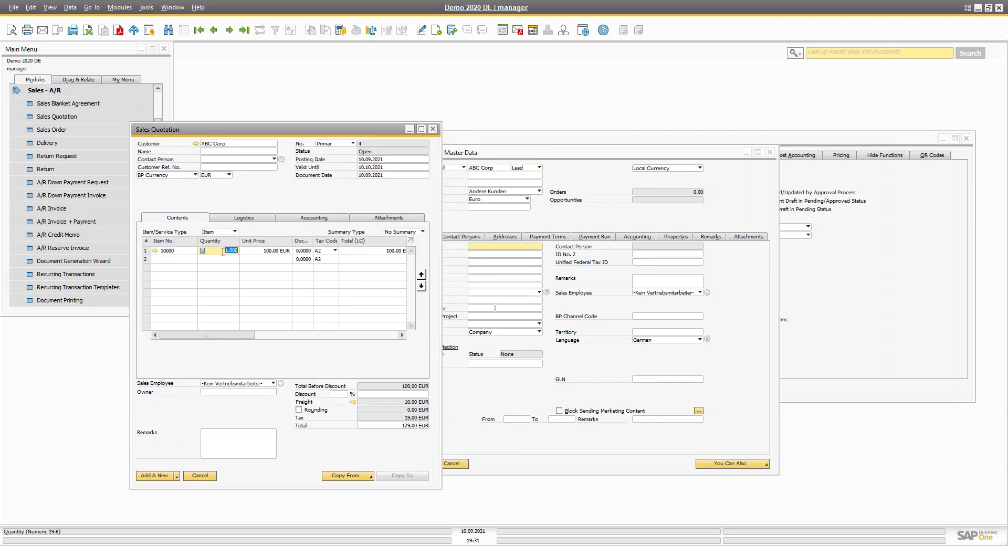
{"action": "type", "text": "10"}
{"action": "key", "text": "Tab"}
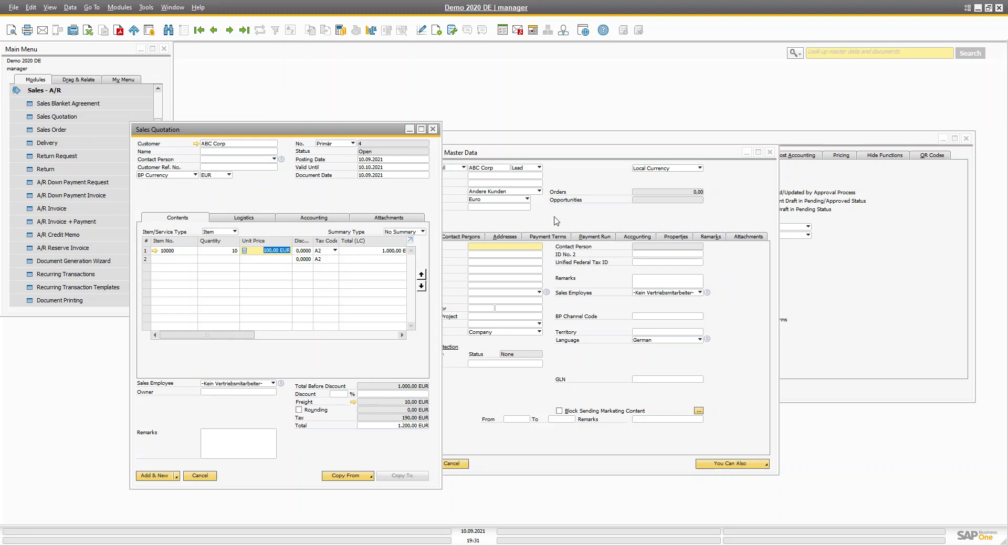
- Examine ABC Corp's payment terms in the master data and the setup of the Geldbasis payment terms, including its total discount
{"action": "left_click", "coordinate": [541, 241]}
{"action": "left_click", "coordinate": [541, 241]}
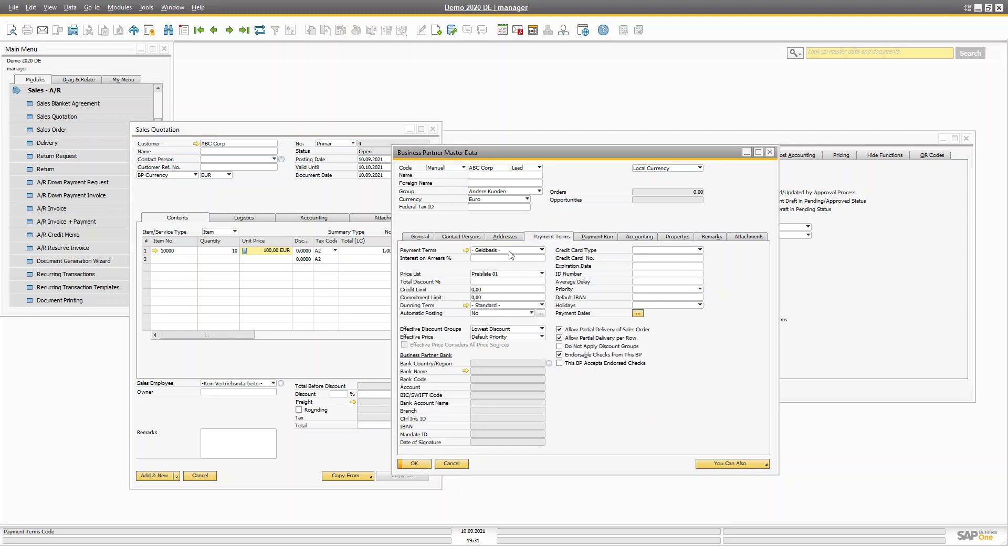
{"action": "left_click", "coordinate": [465, 251]}
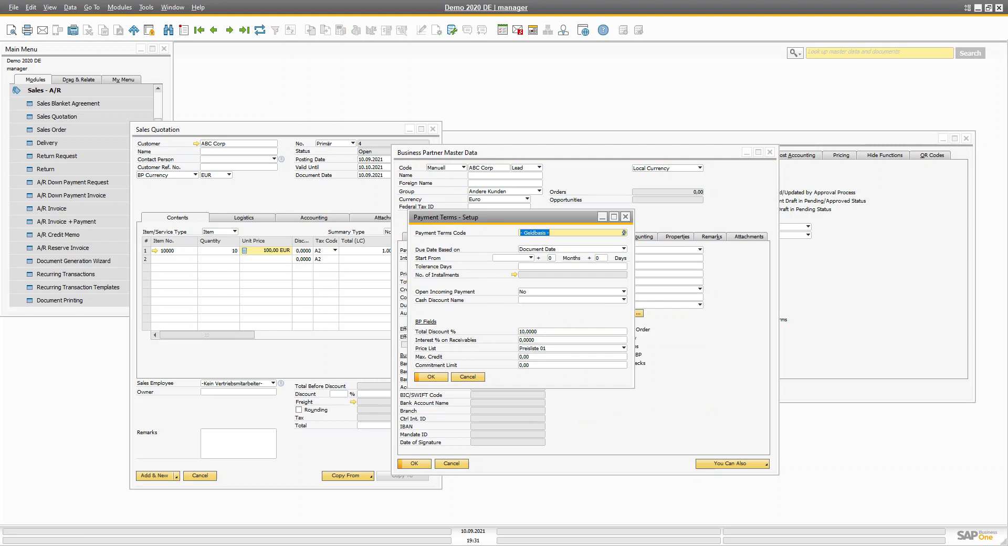
{"action": "left_click", "coordinate": [391, 315]}
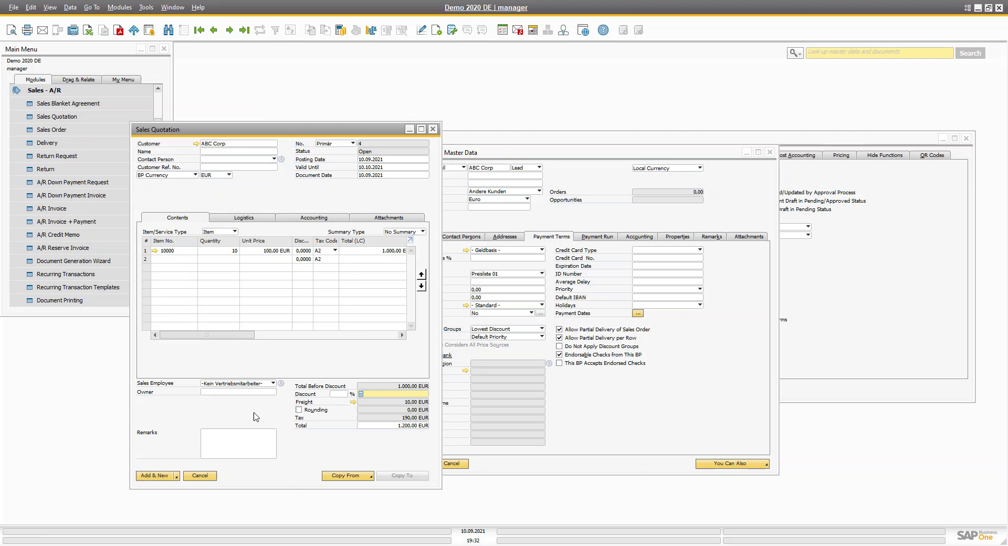
- Add the ABC Corp sales quotation and bring the saved document back up
{"action": "left_click_drag", "start_coordinate": [282, 131], "coordinate": [529, 138]}
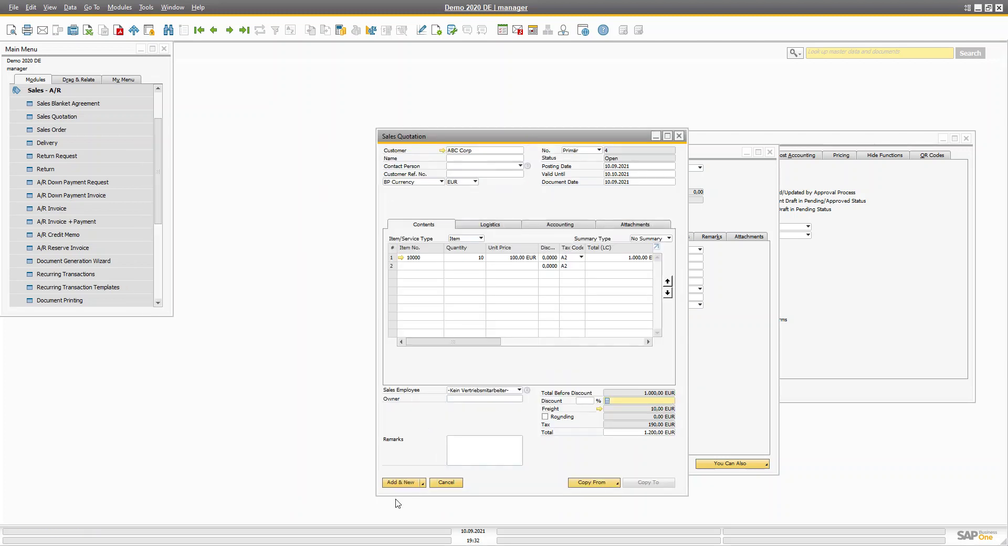
{"action": "left_click", "coordinate": [399, 482]}
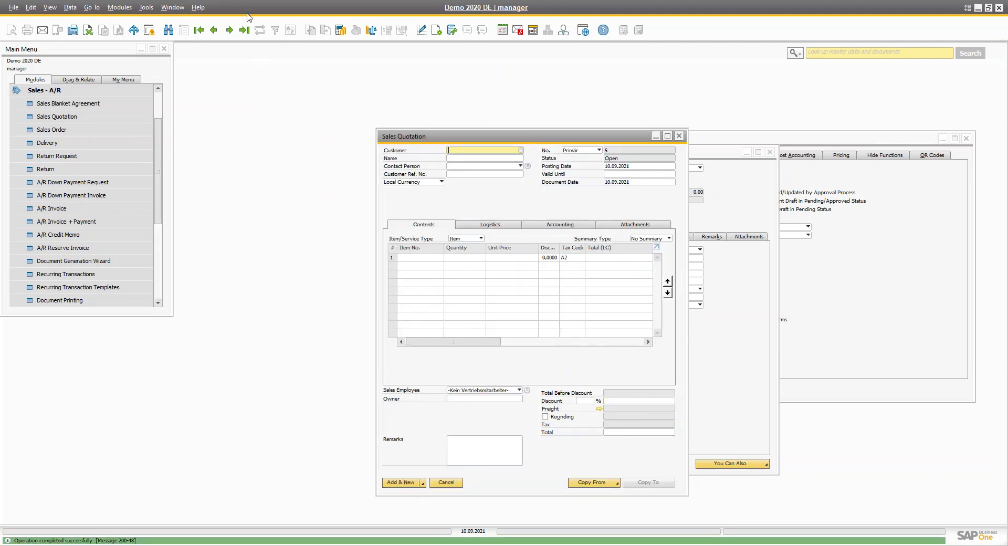
{"action": "left_click", "coordinate": [244, 31]}
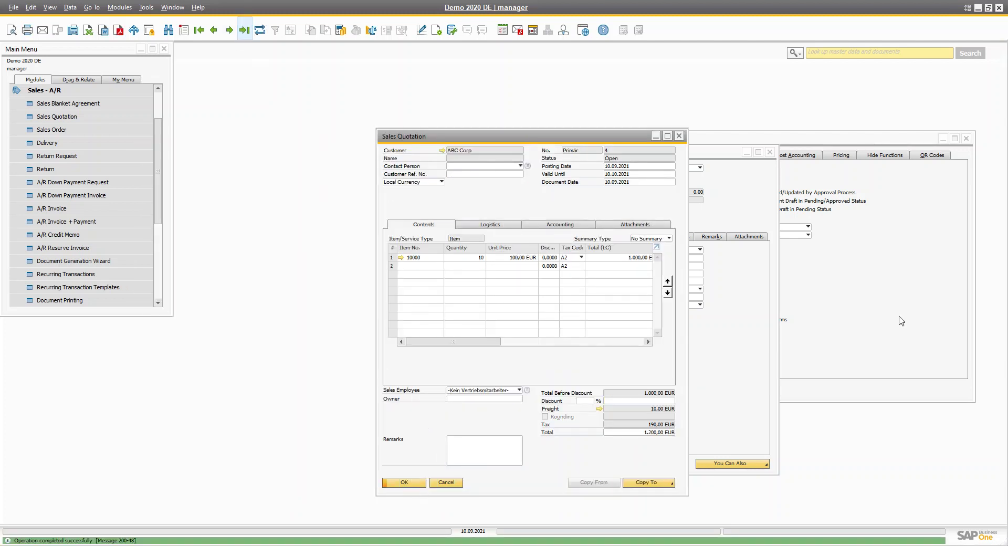
- Copy the saved quotation to a sales order and set the order's delivery date to 17.09.2021
{"action": "left_click", "coordinate": [647, 485]}
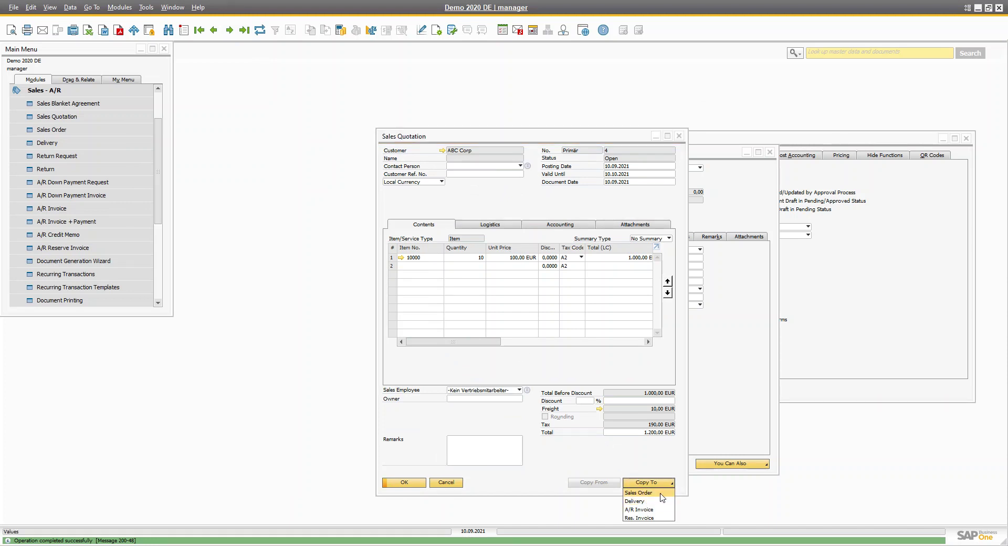
{"action": "left_click", "coordinate": [661, 494]}
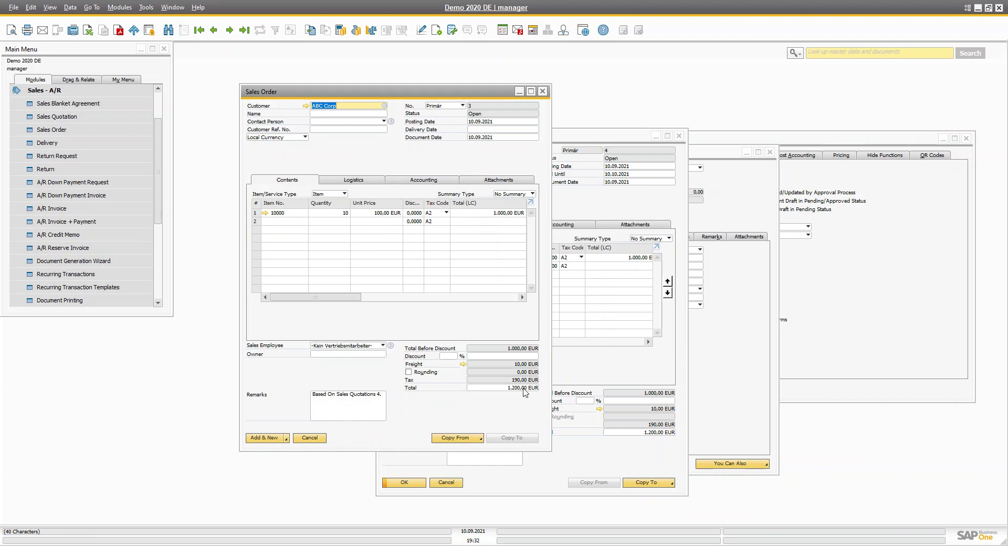
{"action": "left_click", "coordinate": [256, 438]}
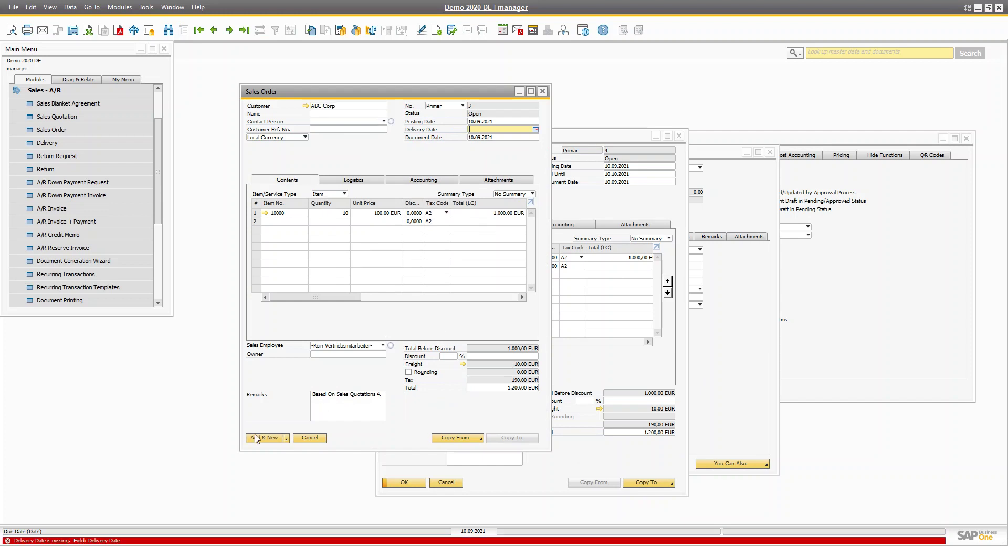
{"action": "left_click", "coordinate": [536, 130]}
{"action": "left_click", "coordinate": [532, 186]}
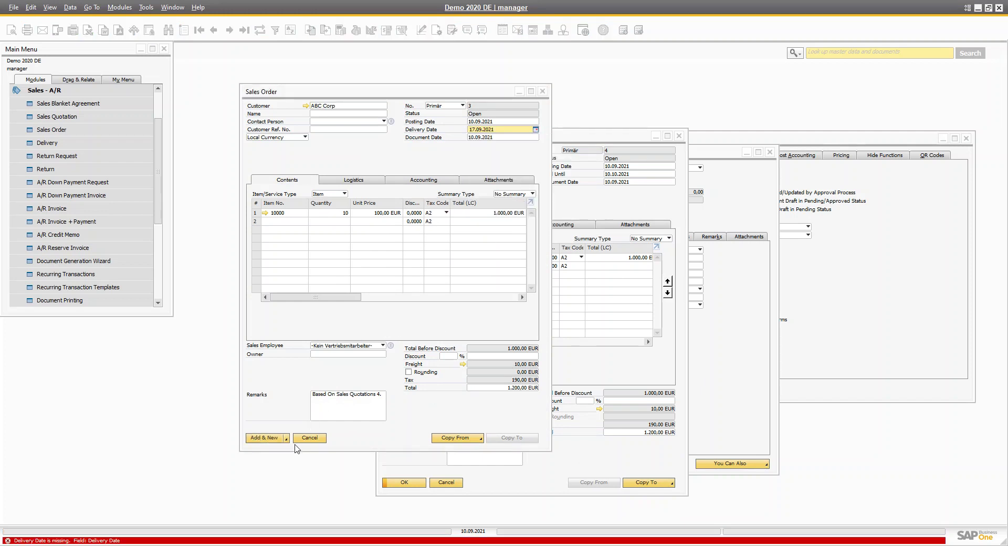
- Add the ABC Corp sales order and display the saved order again
{"action": "left_click", "coordinate": [267, 439]}
{"action": "left_click", "coordinate": [397, 303]}
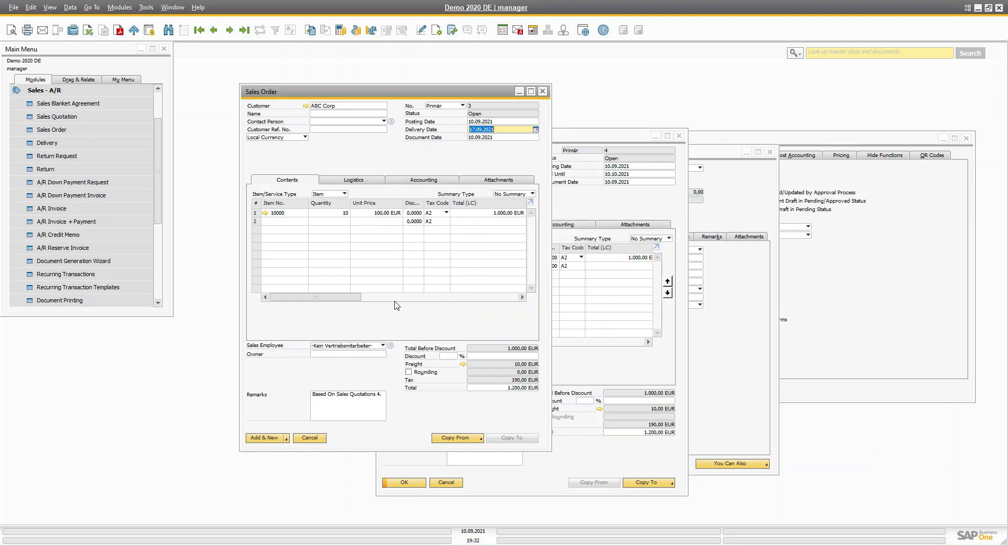
{"action": "left_click", "coordinate": [265, 438]}
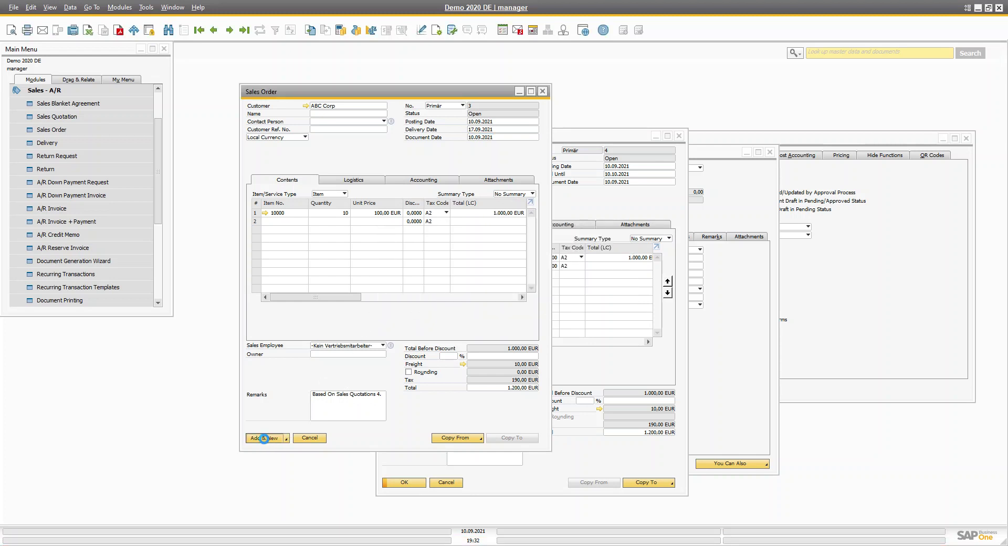
{"action": "left_click", "coordinate": [244, 30]}
- Copy the ABC Corp sales order to a delivery and try to add the delivery
{"action": "left_click", "coordinate": [514, 438]}
{"action": "left_click", "coordinate": [501, 454]}
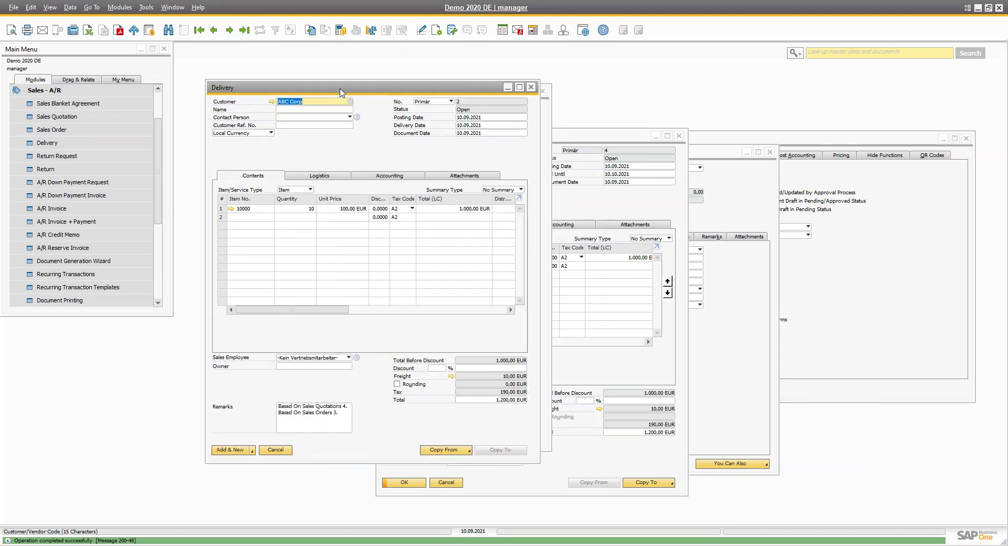
{"action": "left_click_drag", "start_coordinate": [341, 90], "coordinate": [492, 94]}
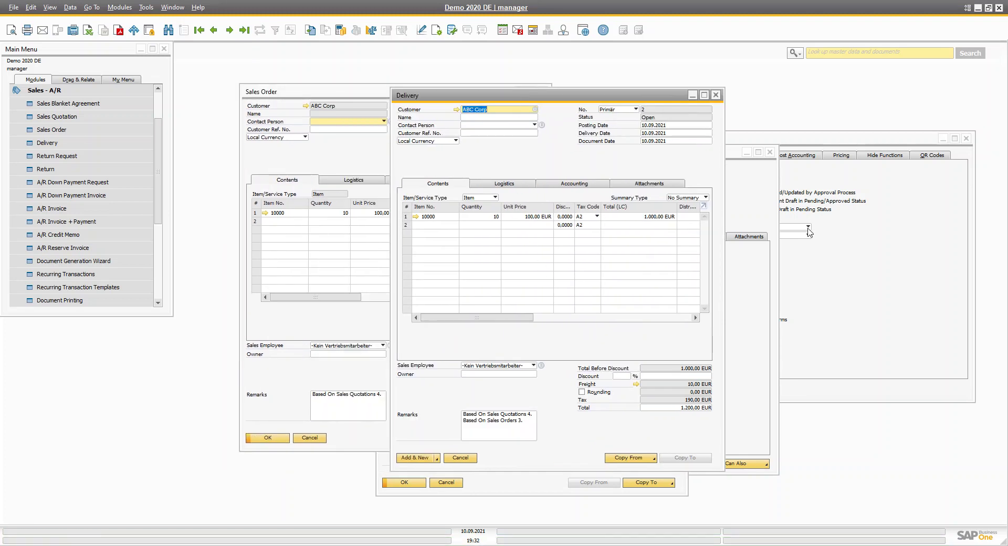
{"action": "left_click", "coordinate": [413, 458]}
{"action": "left_click", "coordinate": [398, 289]}
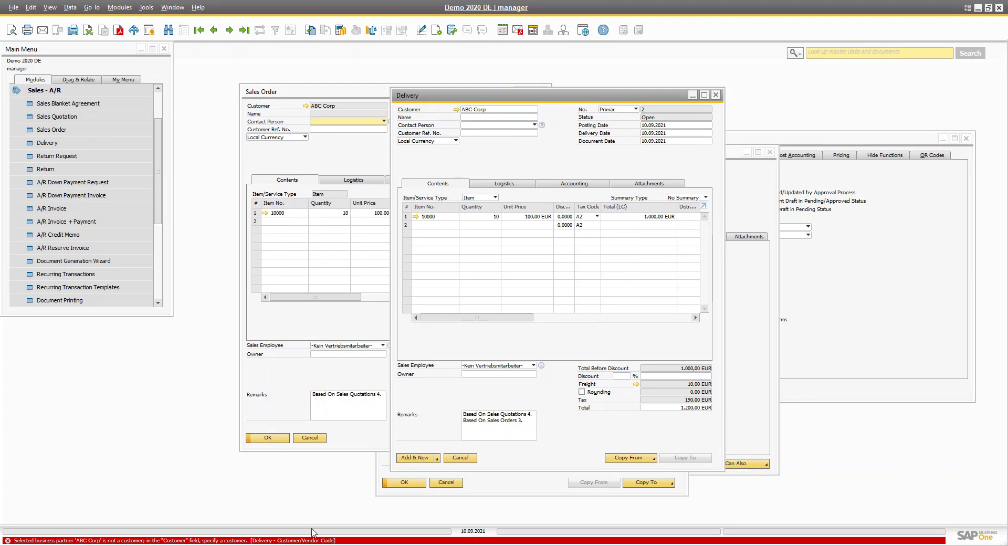
- Try to update ABC Corp's master data from lead to Customer, and close the delivery without adding it
{"action": "left_click_drag", "start_coordinate": [527, 95], "coordinate": [126, 118]}
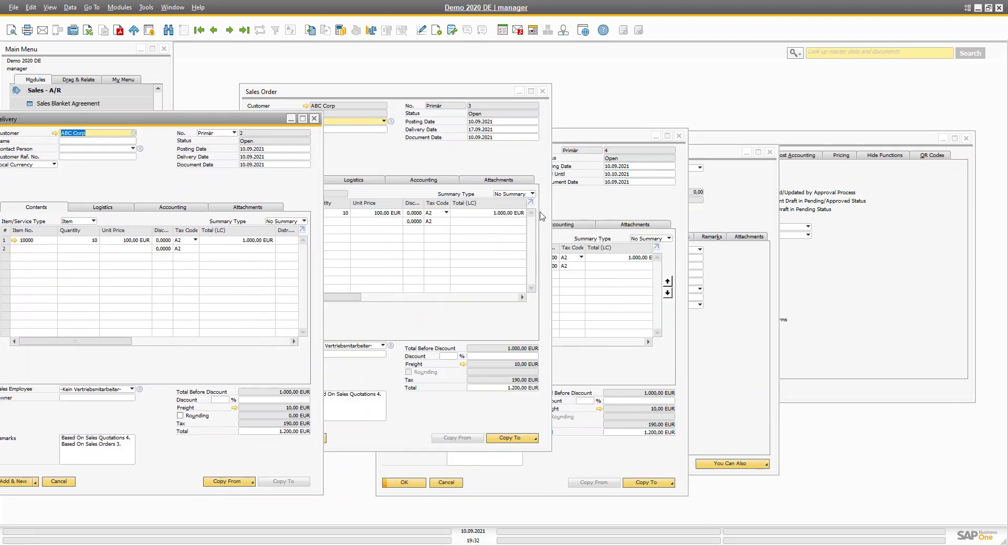
{"action": "left_click", "coordinate": [572, 147]}
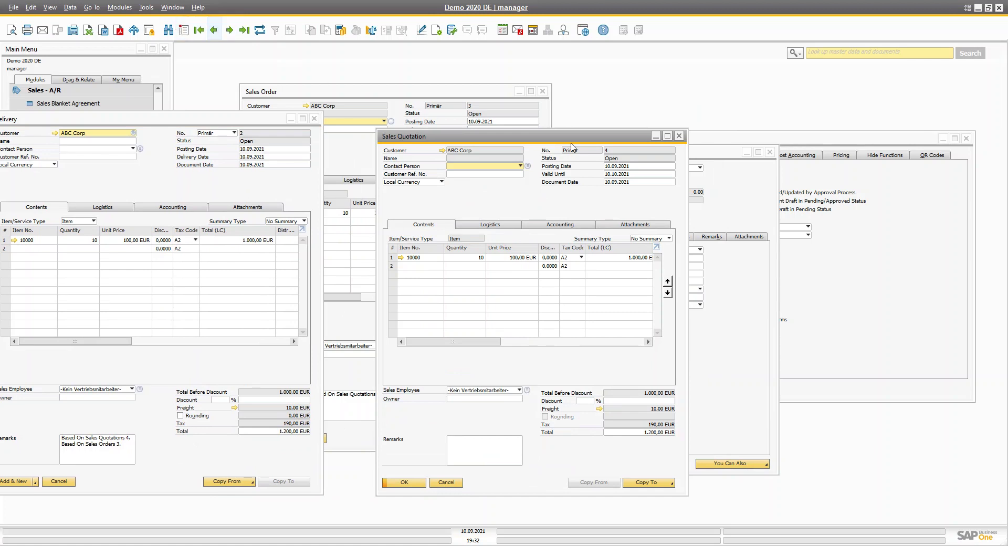
{"action": "left_click", "coordinate": [442, 150]}
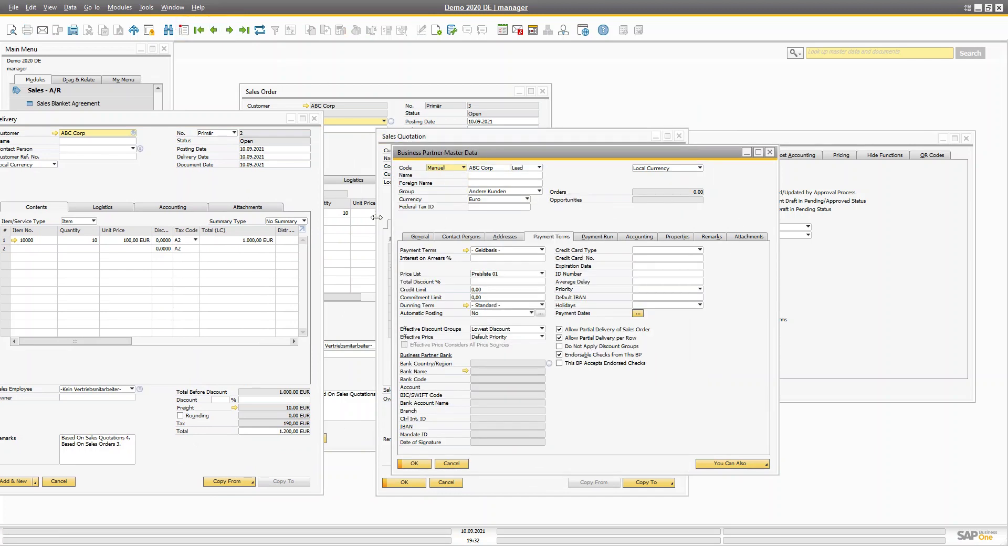
{"action": "left_click", "coordinate": [527, 171]}
{"action": "left_click", "coordinate": [523, 175]}
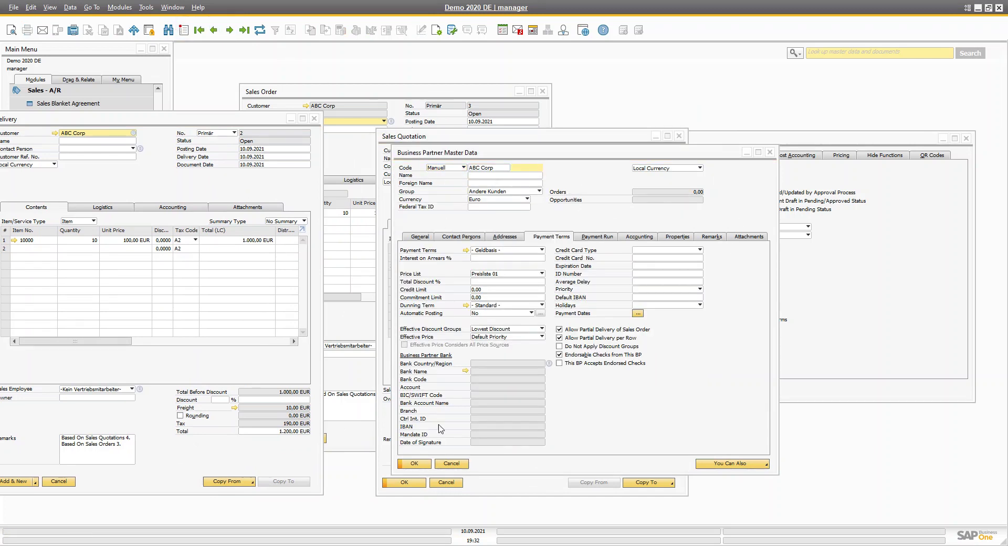
{"action": "left_click", "coordinate": [414, 465]}
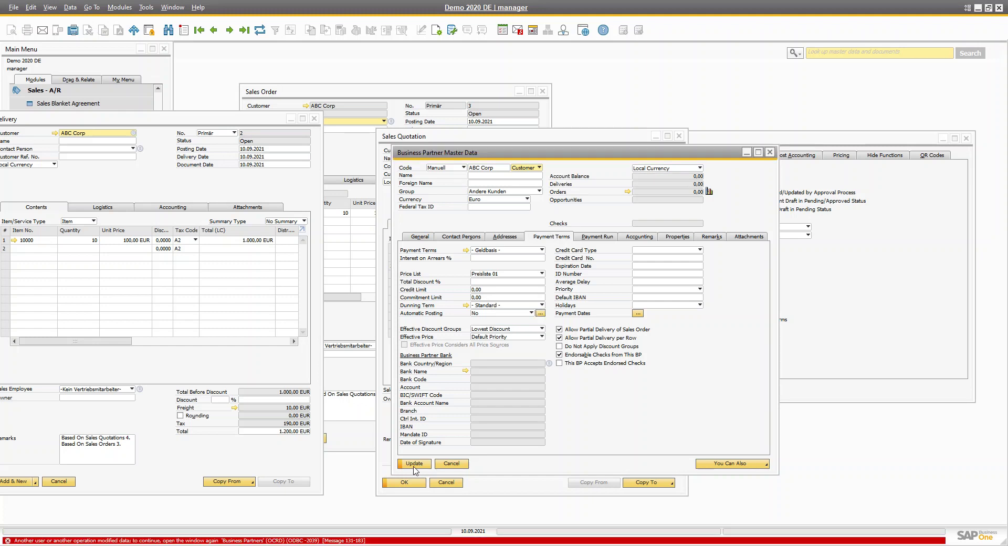
{"action": "left_click", "coordinate": [314, 118]}
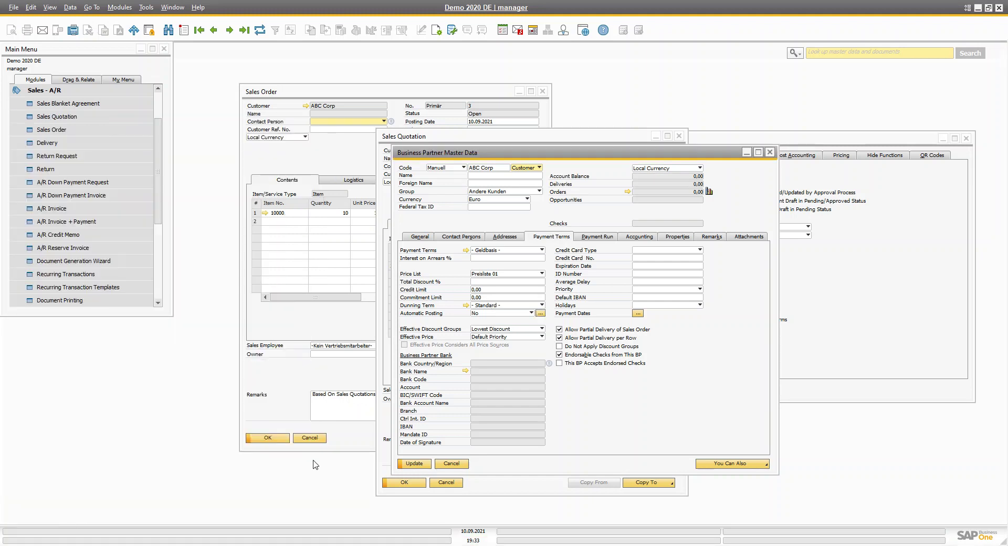
{"action": "left_click", "coordinate": [415, 465]}
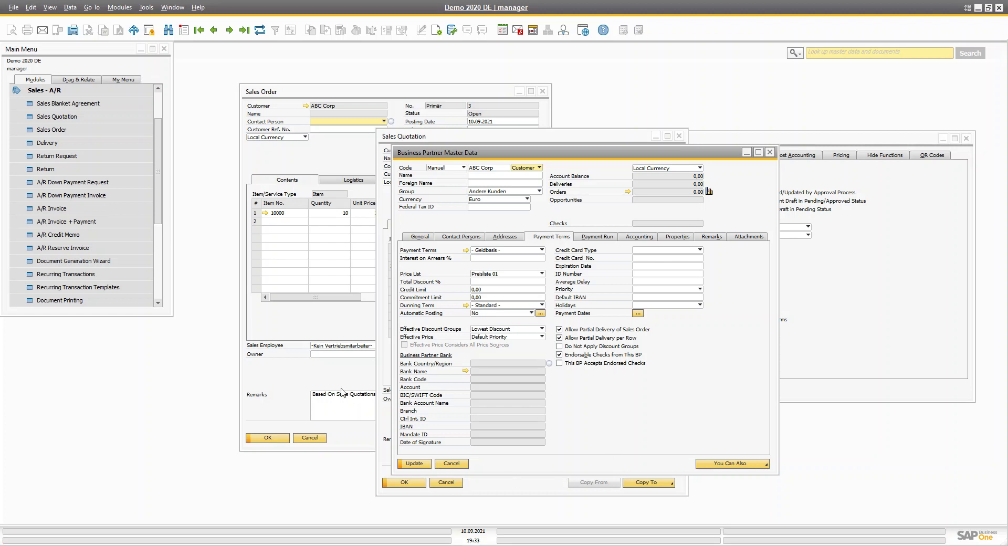
- Cancel the pending master data update and close all remaining document and master data windows
{"action": "left_click", "coordinate": [450, 464]}
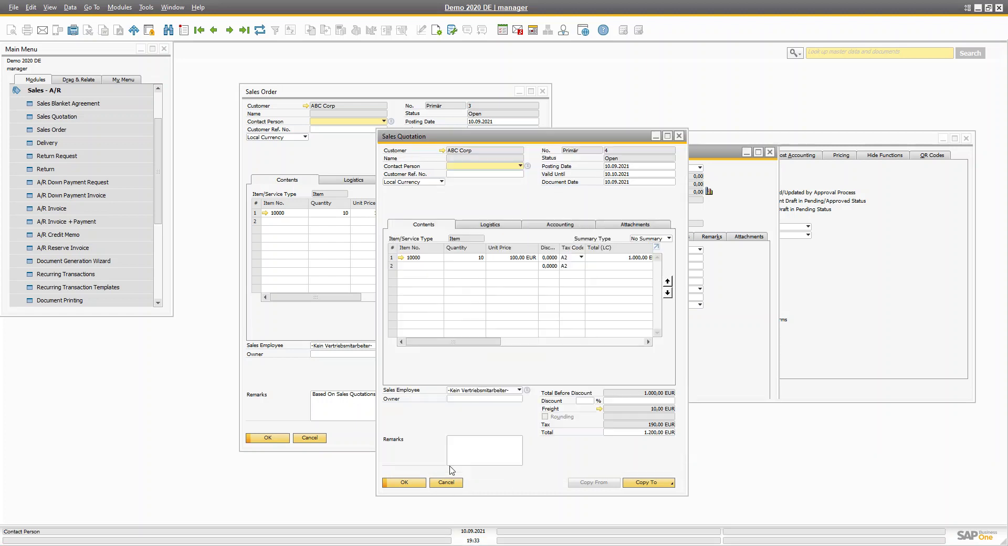
{"action": "key", "text": "Escape"}
{"action": "left_click", "coordinate": [781, 378]}
{"action": "key", "text": "Escape"}
{"action": "key", "text": "Escape"}
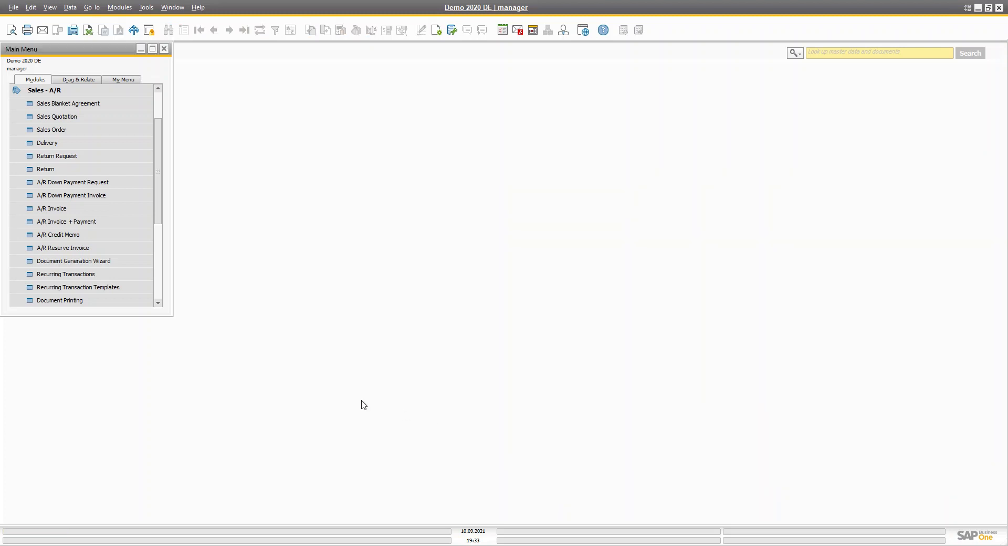
- Reopen Business Partner Master Data and display the last record, ABC Corp
{"action": "left_click", "coordinate": [68, 94]}
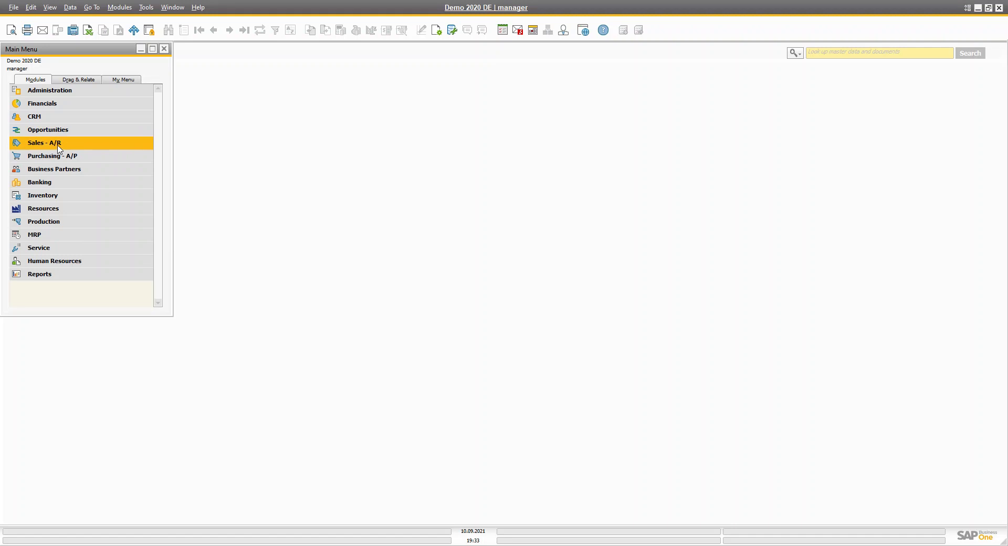
{"action": "left_click", "coordinate": [55, 168]}
{"action": "left_click", "coordinate": [60, 183]}
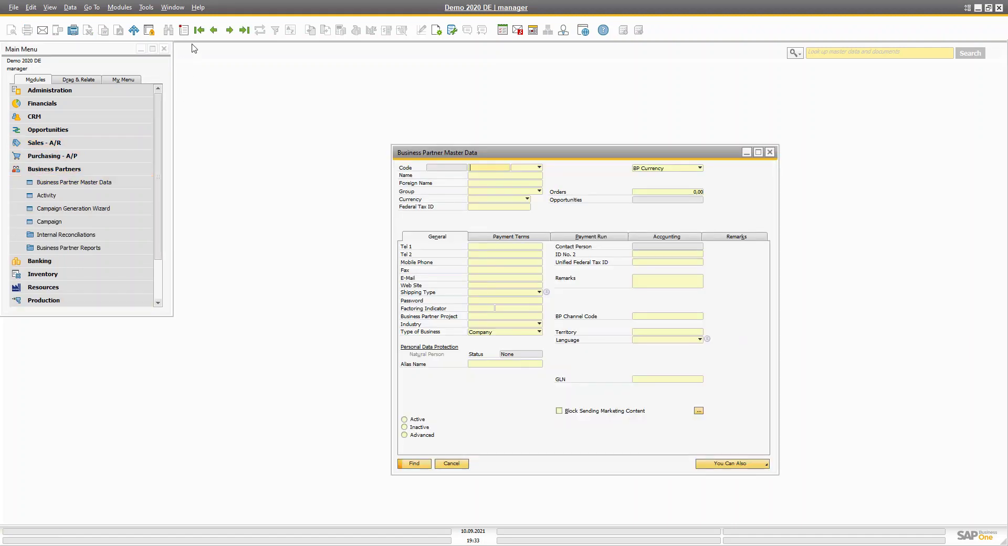
{"action": "left_click", "coordinate": [244, 30]}
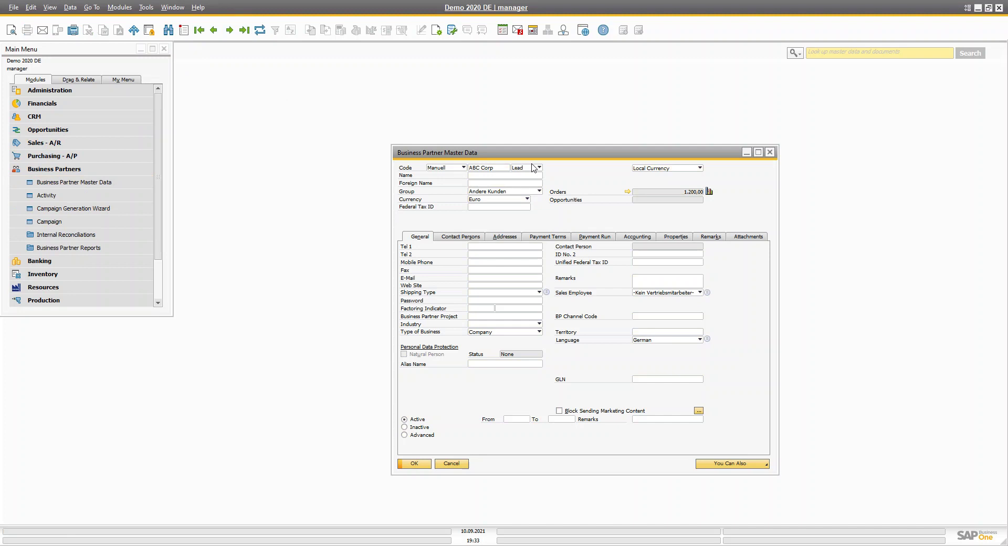
- Change ABC Corp's business partner type to Customer, update the record and close it
{"action": "left_click", "coordinate": [534, 168]}
{"action": "left_click", "coordinate": [527, 176]}
{"action": "left_click", "coordinate": [415, 464]}
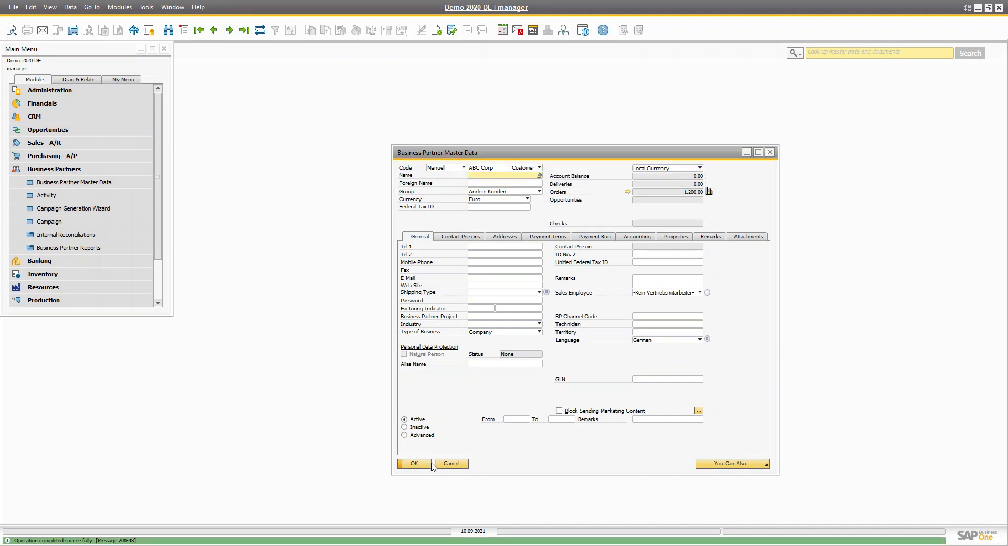
{"action": "left_click", "coordinate": [430, 464]}
- Open Sales Order from the sales module and display the last saved order for ABC Corp
{"action": "left_click", "coordinate": [55, 169]}
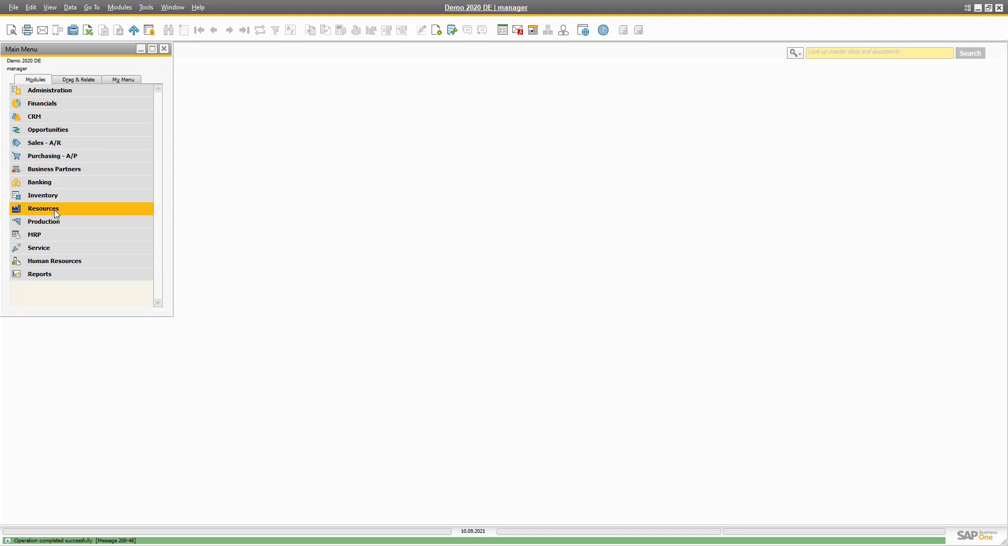
{"action": "left_click", "coordinate": [58, 143]}
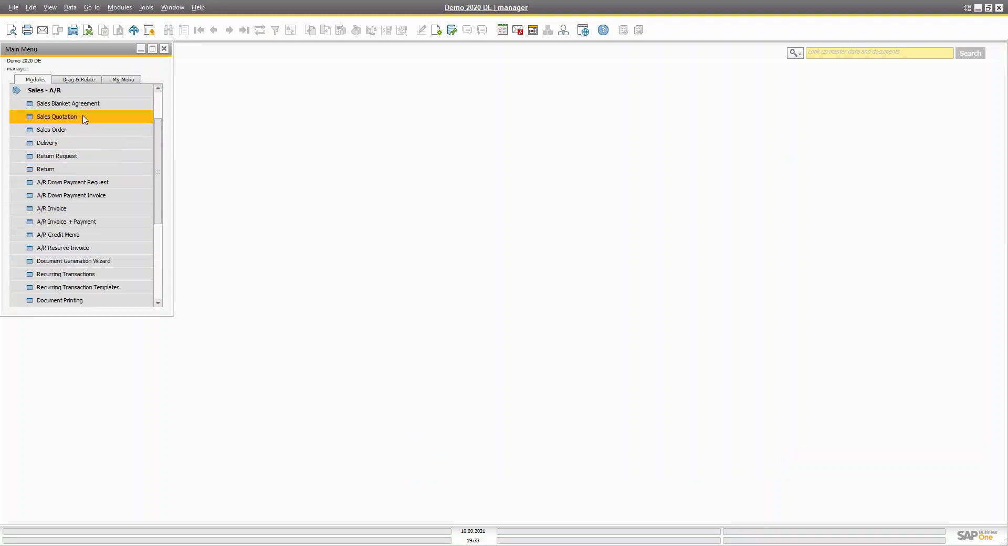
{"action": "left_click", "coordinate": [52, 120]}
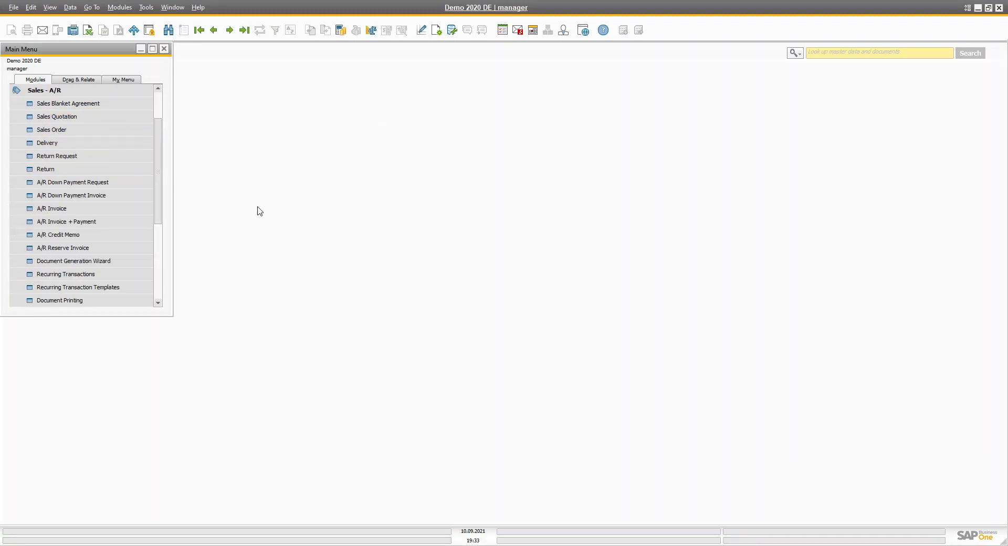
{"action": "left_click", "coordinate": [59, 118]}
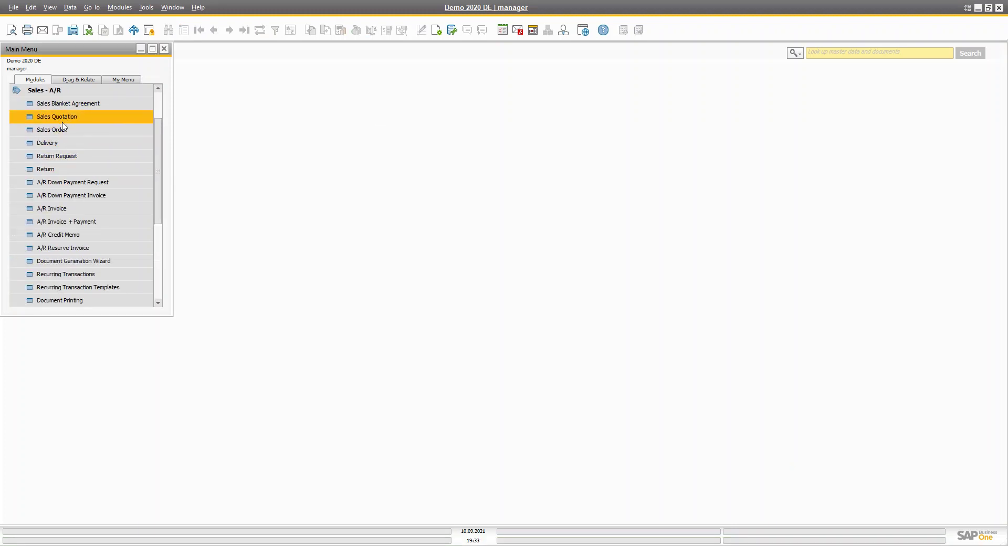
{"action": "left_click", "coordinate": [62, 130]}
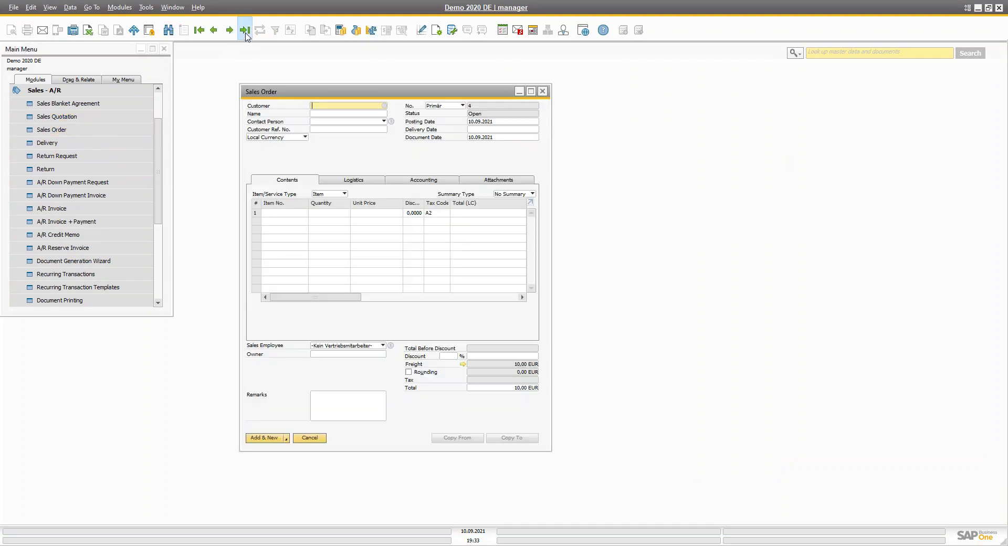
- Copy the ABC Corp sales order to a delivery and place the delivery beside the order
{"action": "left_click", "coordinate": [512, 437]}
{"action": "left_click", "coordinate": [501, 448]}
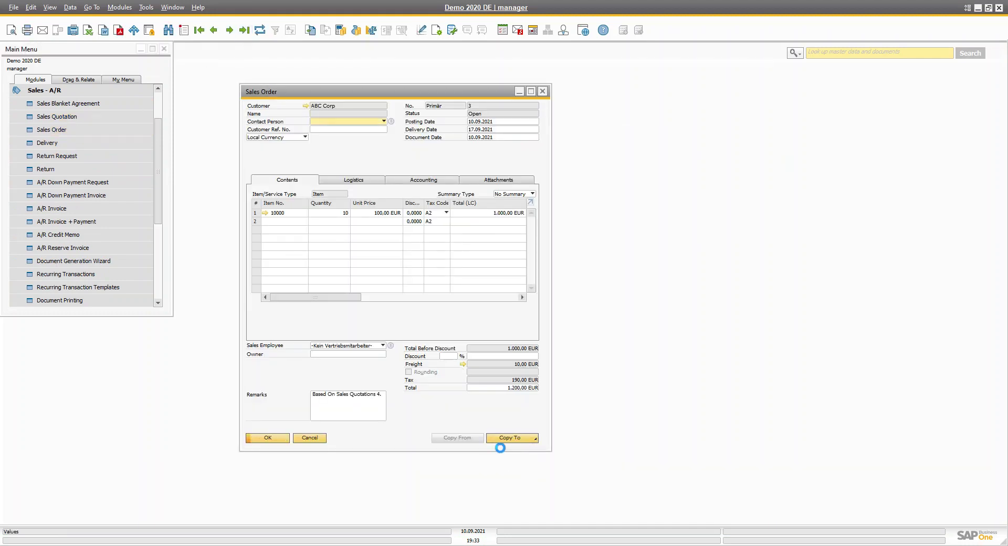
{"action": "left_click_drag", "start_coordinate": [131, 120], "coordinate": [706, 149]}
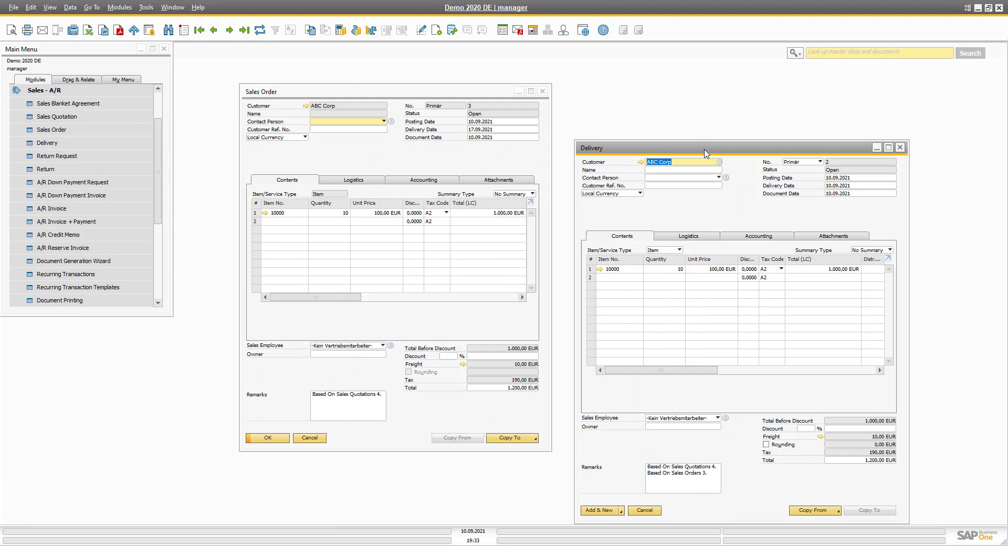
- Add the delivery for ABC Corp, confirm the posting and display the last saved delivery
{"action": "left_click", "coordinate": [608, 511]}
{"action": "left_click", "coordinate": [395, 292]}
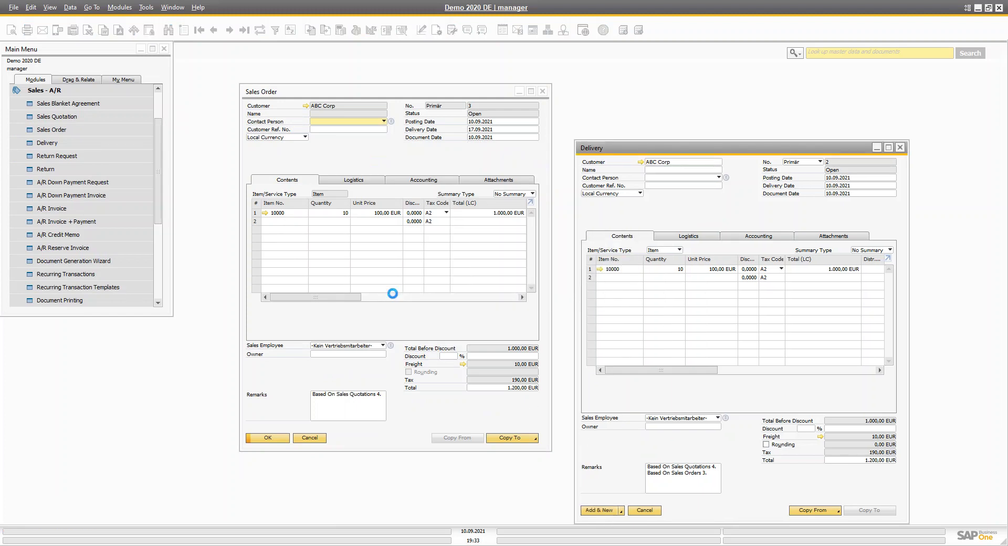
{"action": "left_click", "coordinate": [244, 30]}
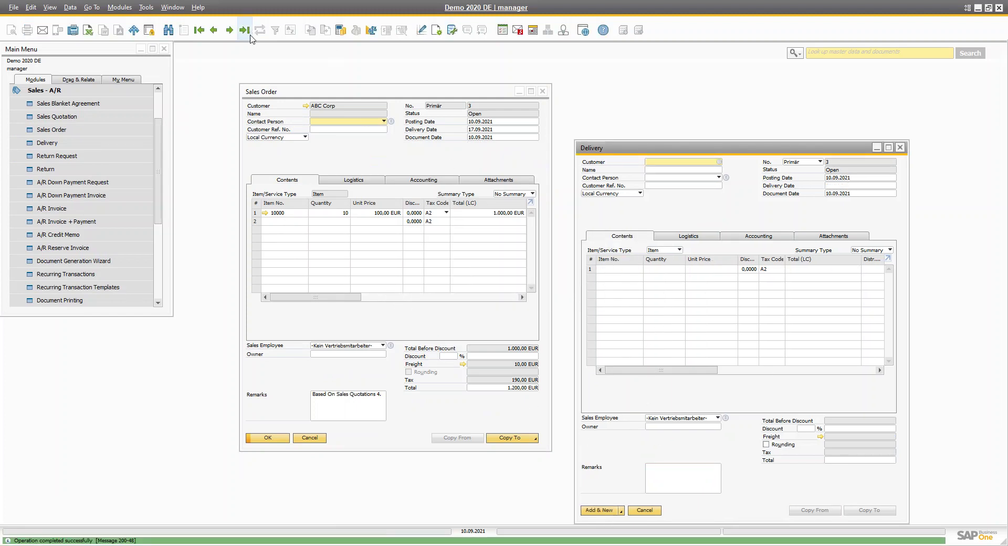
- Review the ship-to and bill-to addresses in the delivery's logistics details
{"action": "left_click", "coordinate": [693, 236]}
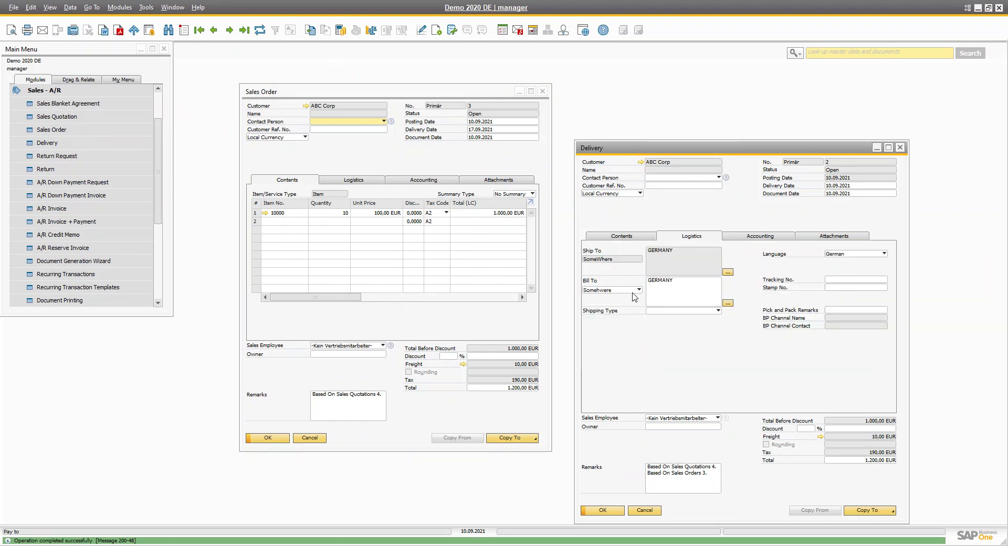
{"action": "left_click", "coordinate": [695, 256]}
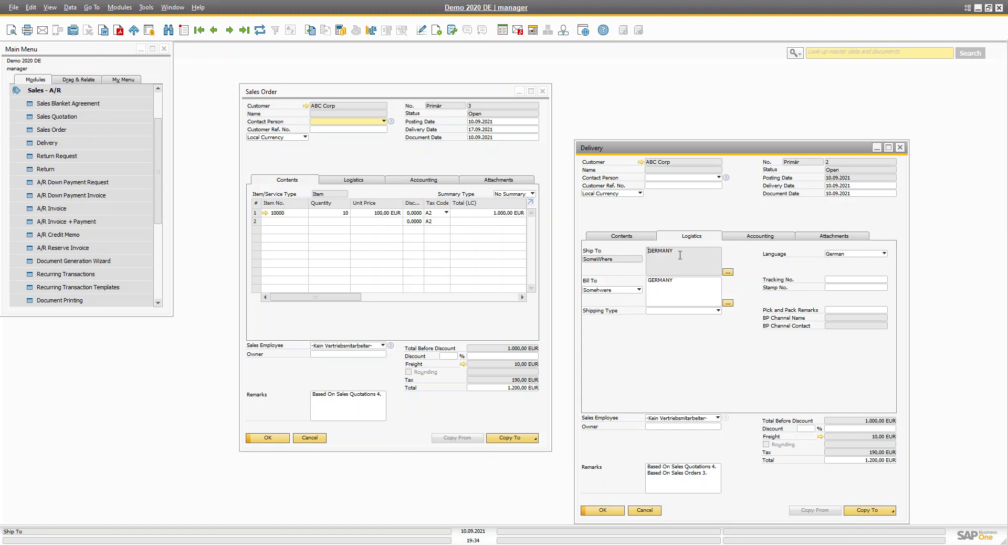
{"action": "left_click", "coordinate": [628, 291]}
{"action": "left_click", "coordinate": [651, 380]}
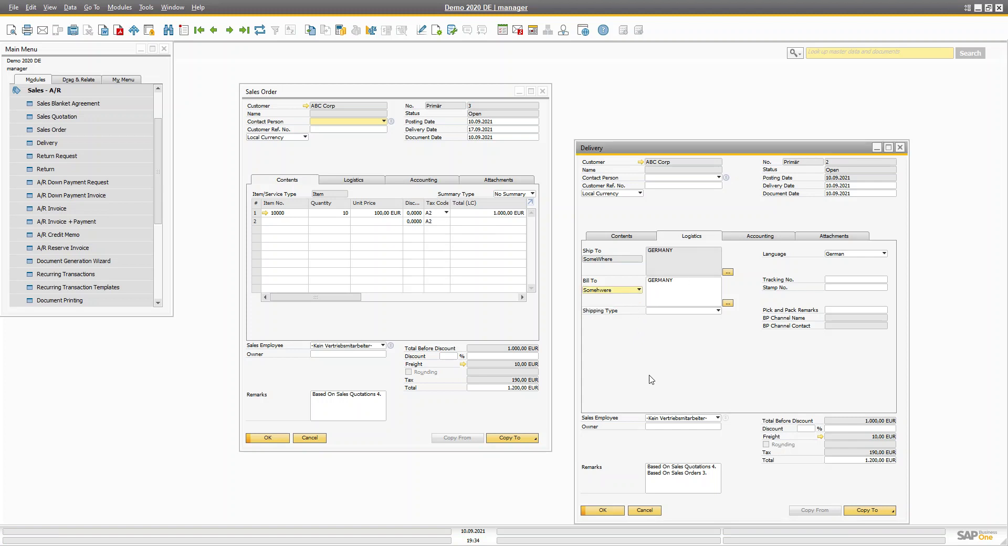
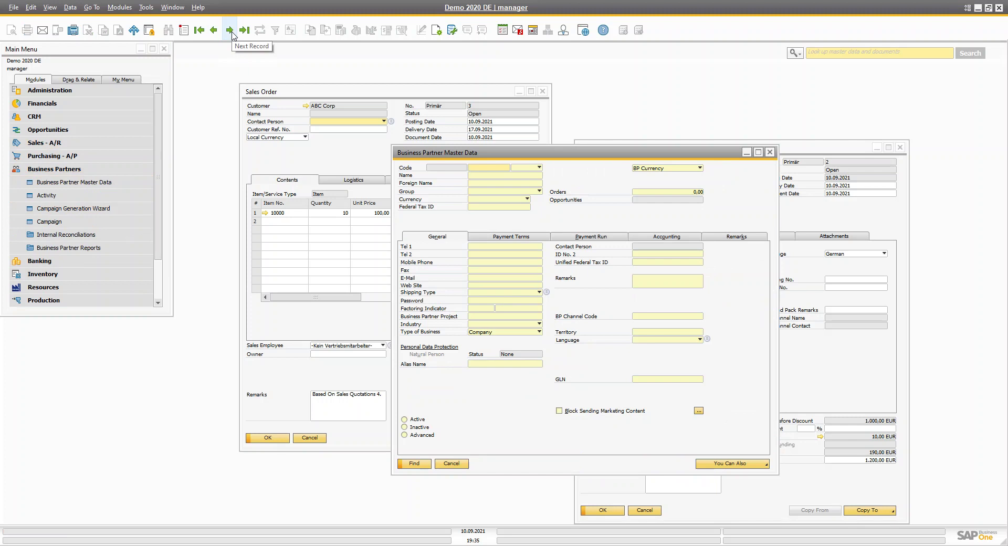
- Display ABC Corp's master data, set its connected vendor to Sharp Electronics (Europe) GmbH and update the record
{"action": "left_click", "coordinate": [232, 32]}
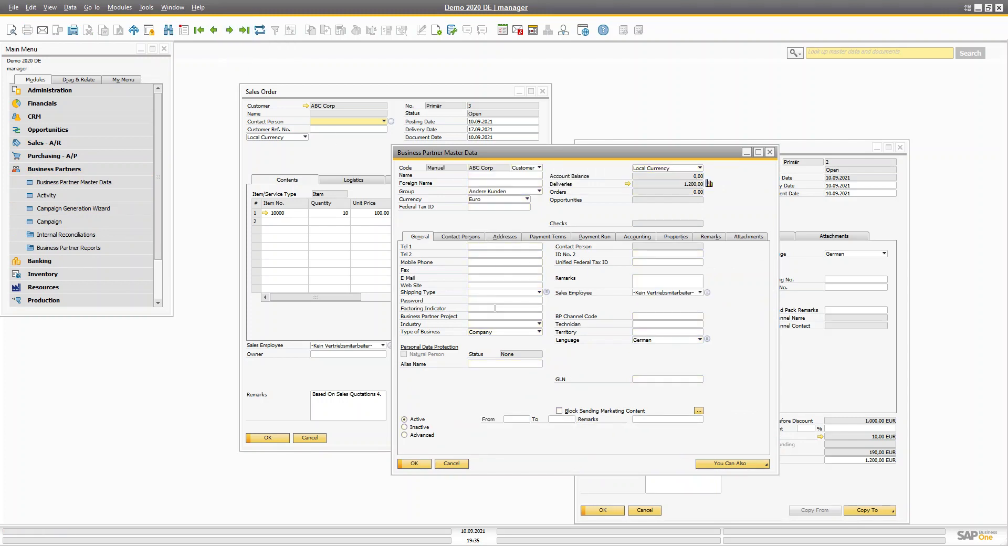
{"action": "left_click", "coordinate": [651, 239]}
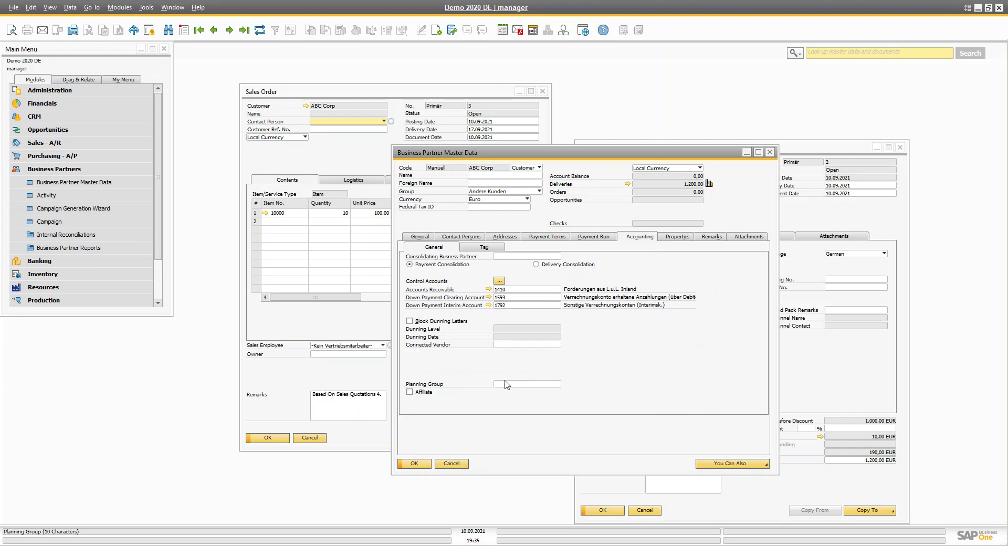
{"action": "left_click", "coordinate": [510, 345]}
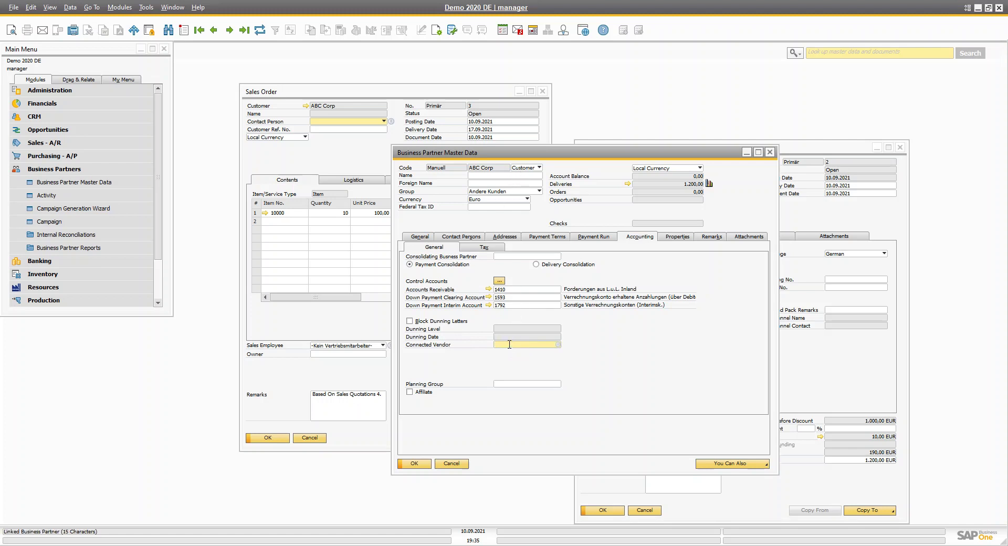
{"action": "key", "text": "Tab"}
{"action": "scroll", "coordinate": [319, 193], "scroll_direction": "down", "scroll_amount": 1}
{"action": "double_click", "coordinate": [321, 192]}
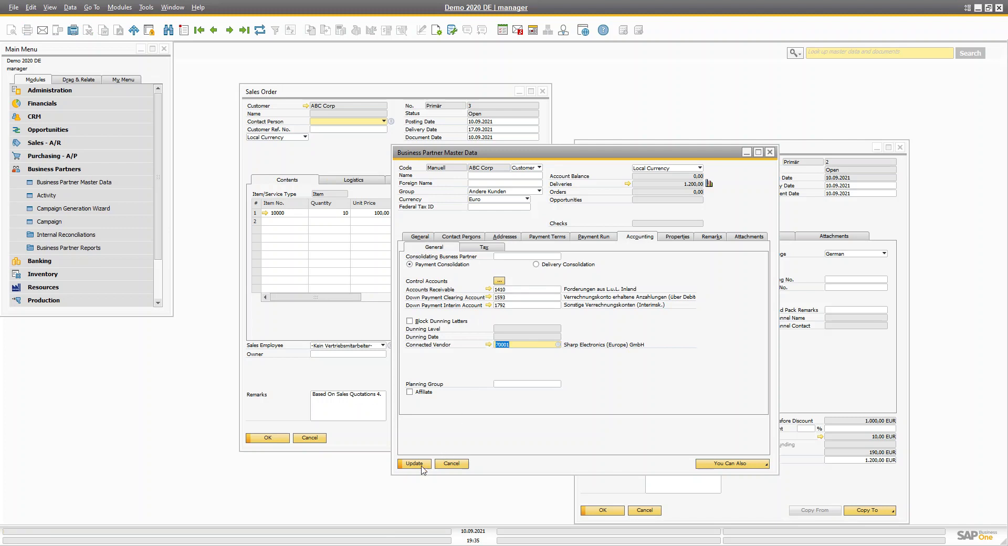
{"action": "left_click", "coordinate": [422, 465]}
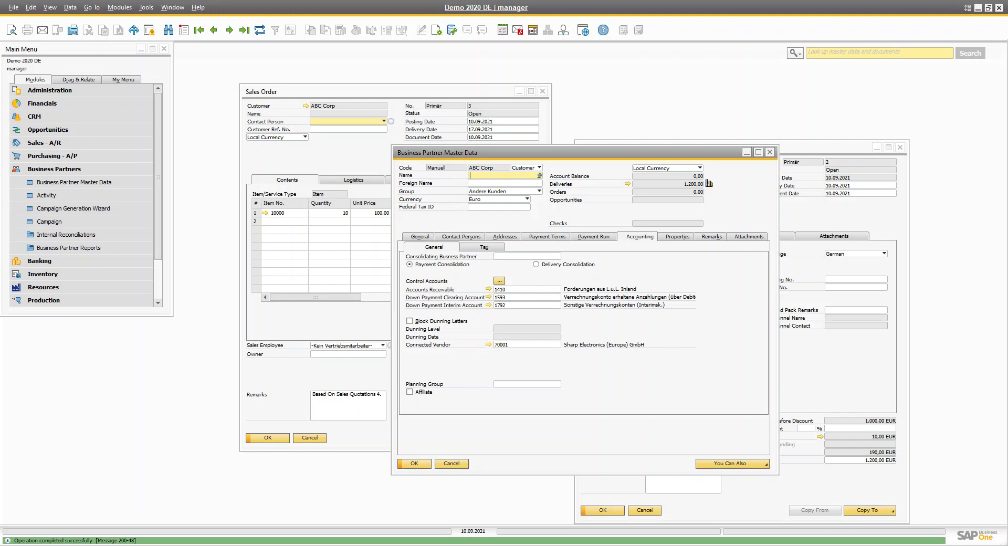
- Open the connected vendor's master data, check its connected customer in the accounting data and place both partner records side by side
{"action": "left_click", "coordinate": [488, 345]}
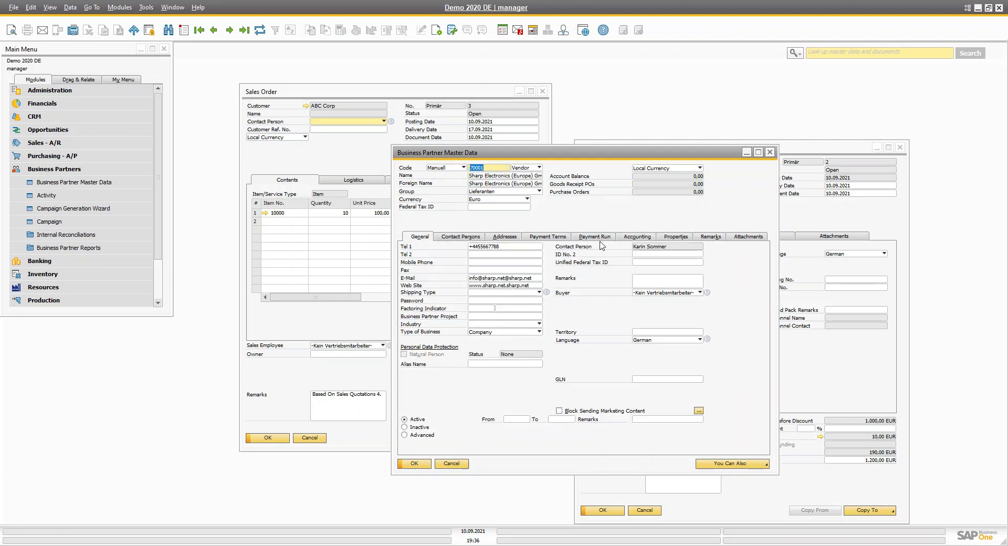
{"action": "left_click", "coordinate": [636, 237]}
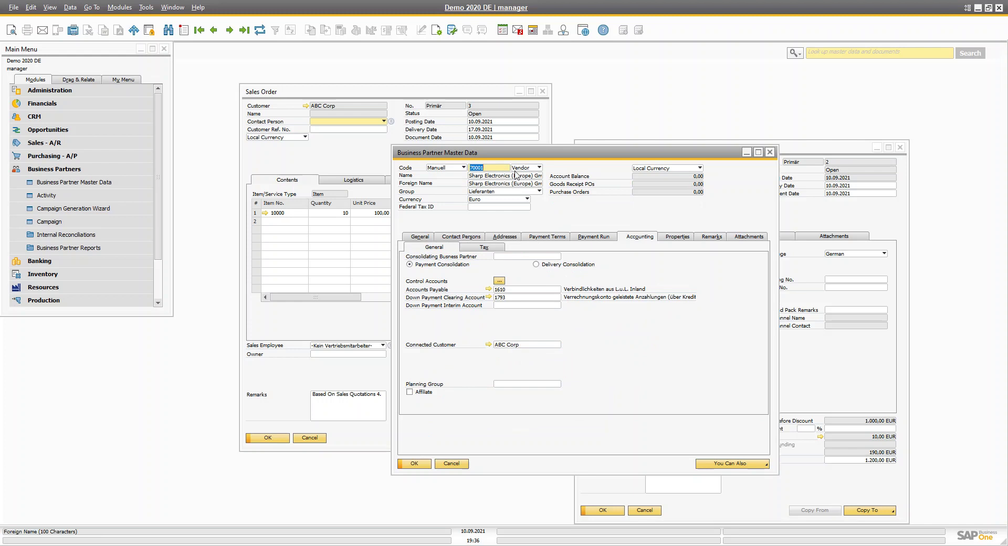
{"action": "left_click", "coordinate": [488, 344]}
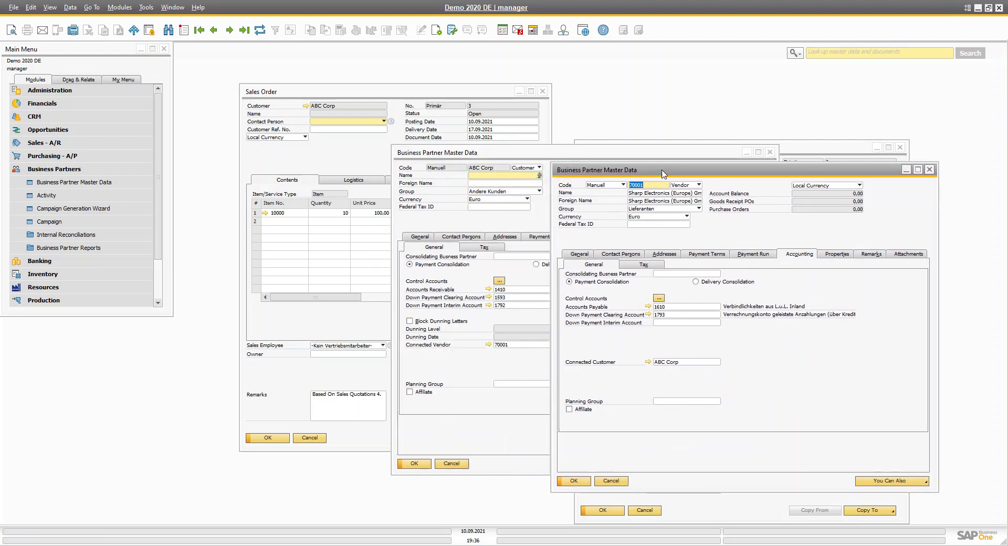
{"action": "left_click", "coordinate": [505, 370]}
{"action": "left_click_drag", "start_coordinate": [489, 156], "coordinate": [117, 145]}
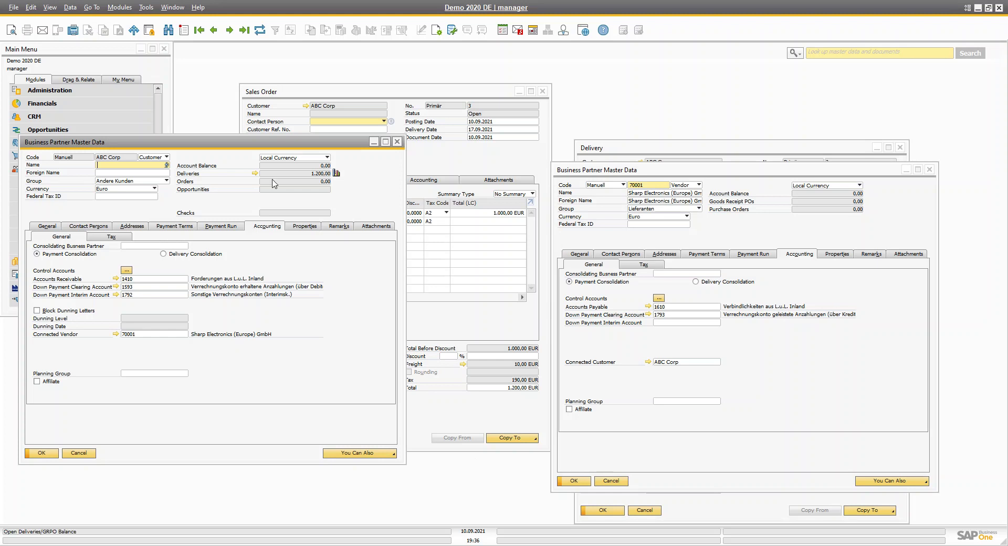
- Move ABC Corp's master data window in front of the vendor record and display its general data
{"action": "left_click_drag", "start_coordinate": [255, 147], "coordinate": [658, 83]}
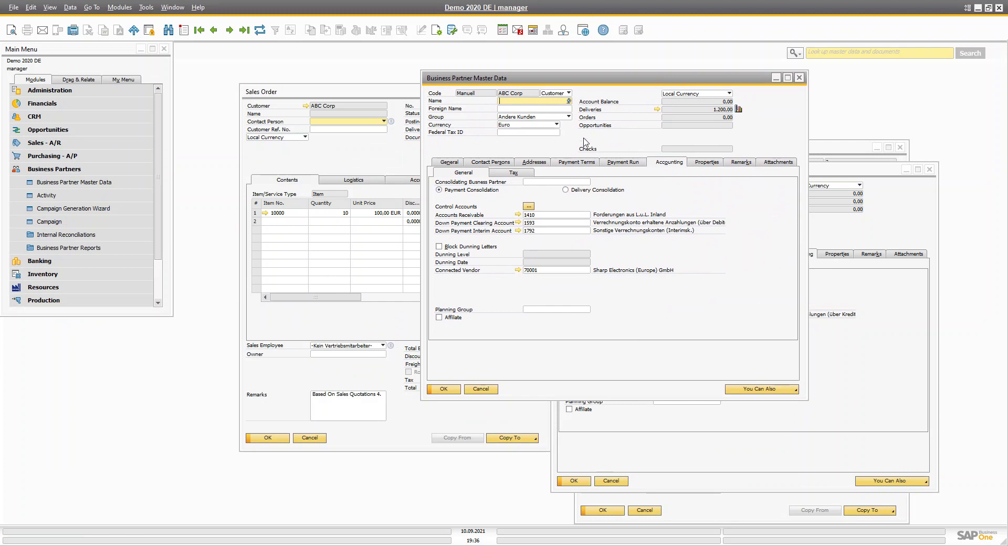
{"action": "left_click", "coordinate": [448, 162]}
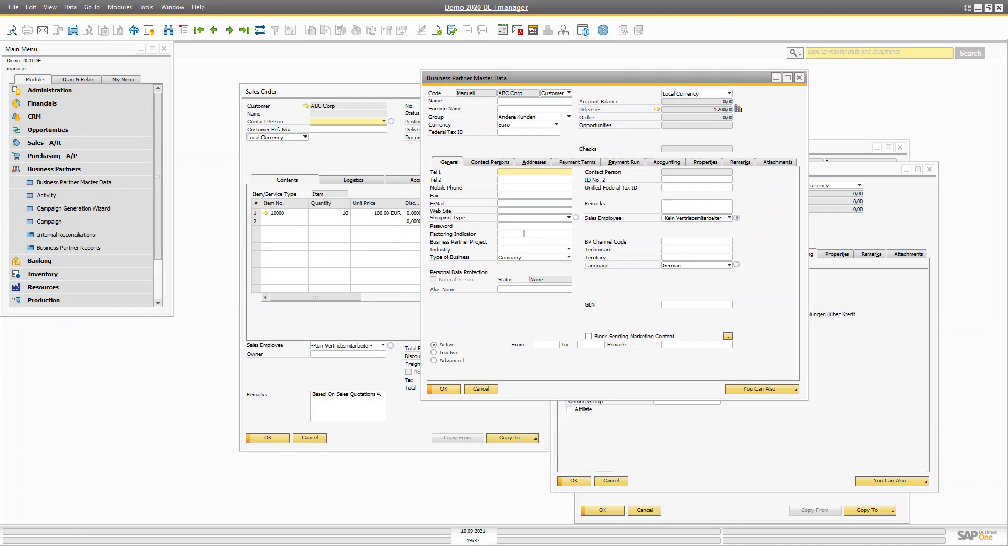